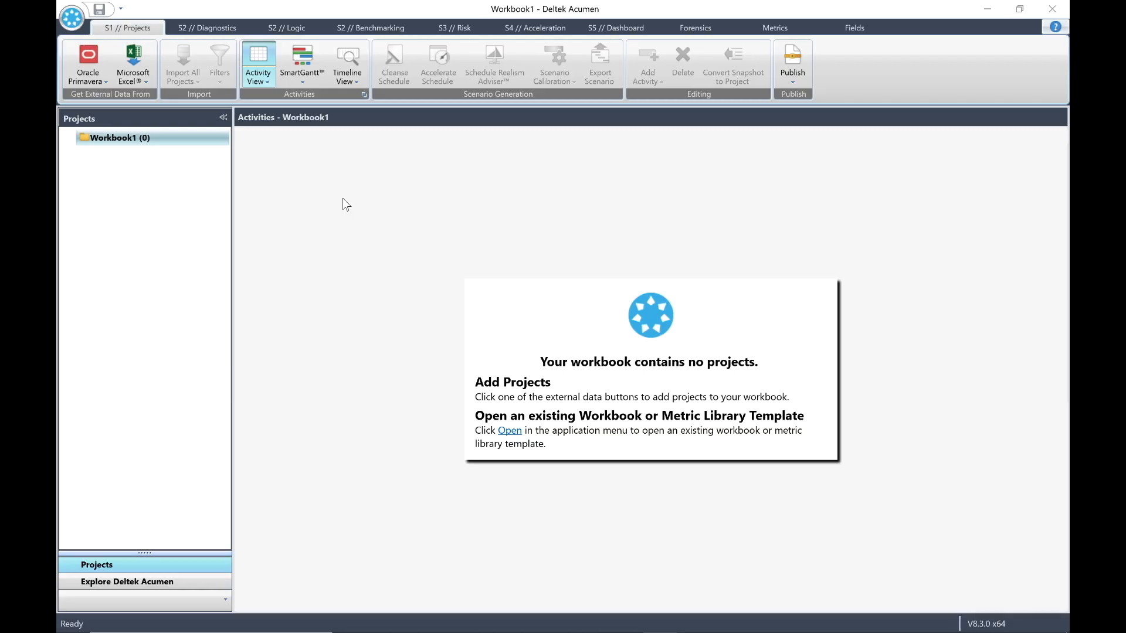
Step: Open the recent workbook Sample 360.afw and start Accelerate Schedule for the 6 Month Update project
{"action": "left_click", "coordinate": [63, 16]}
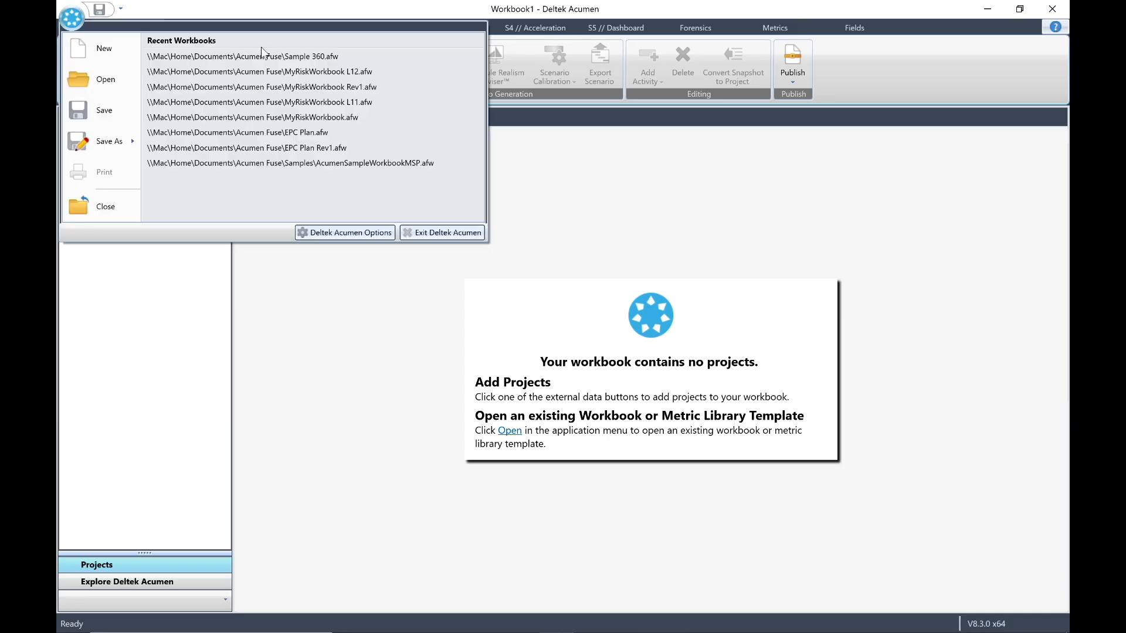
{"action": "left_click", "coordinate": [295, 57]}
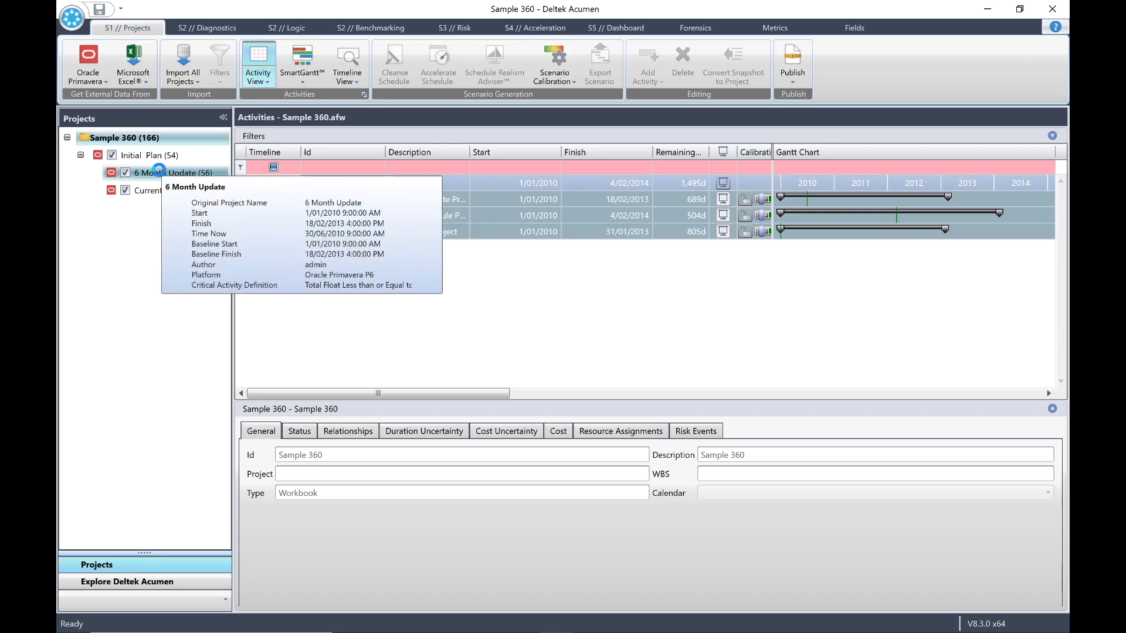
{"action": "left_click", "coordinate": [159, 172]}
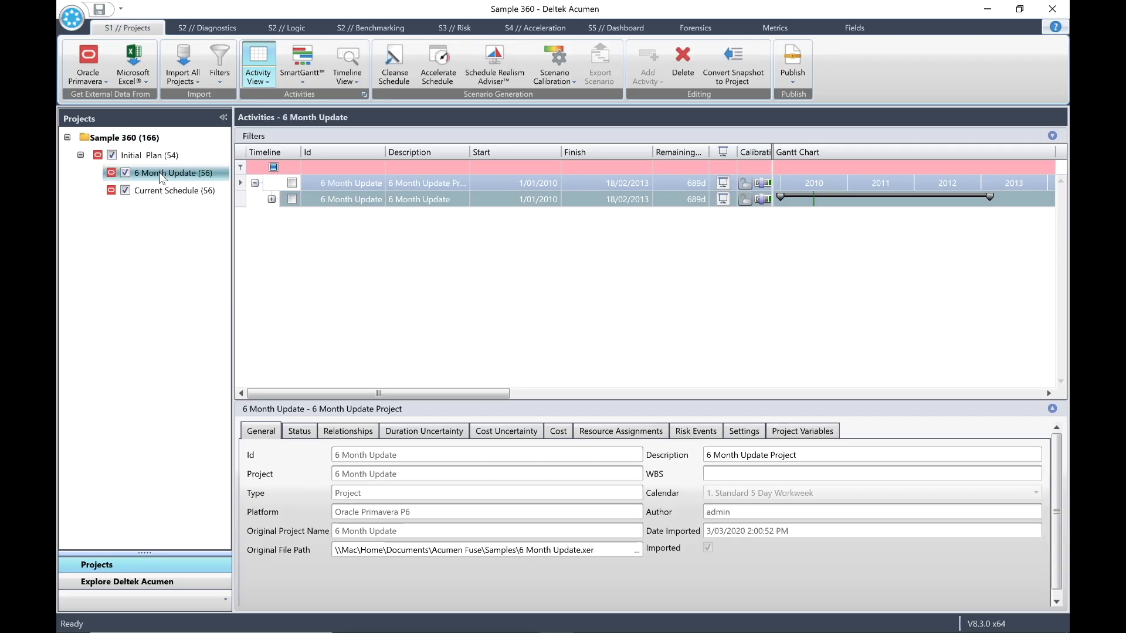
{"action": "left_click", "coordinate": [438, 62]}
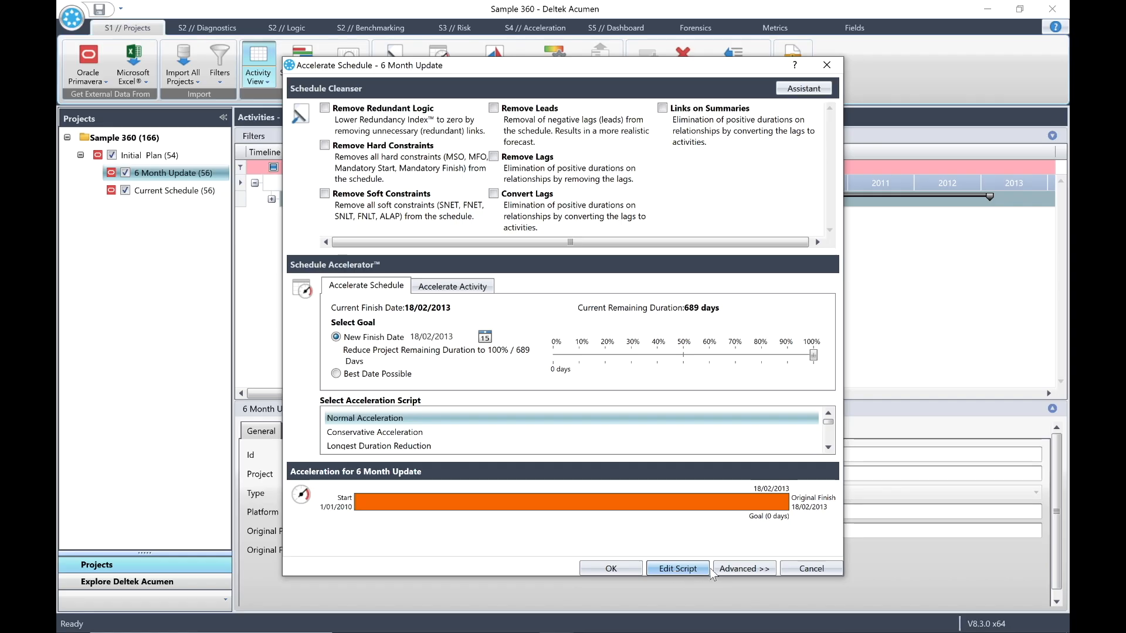
Step: Review the advanced acceleration settings and the Schedule Cleanser assistant's checks for 6 Month Update, leaving all cleansing options unselected
{"action": "left_click", "coordinate": [754, 567]}
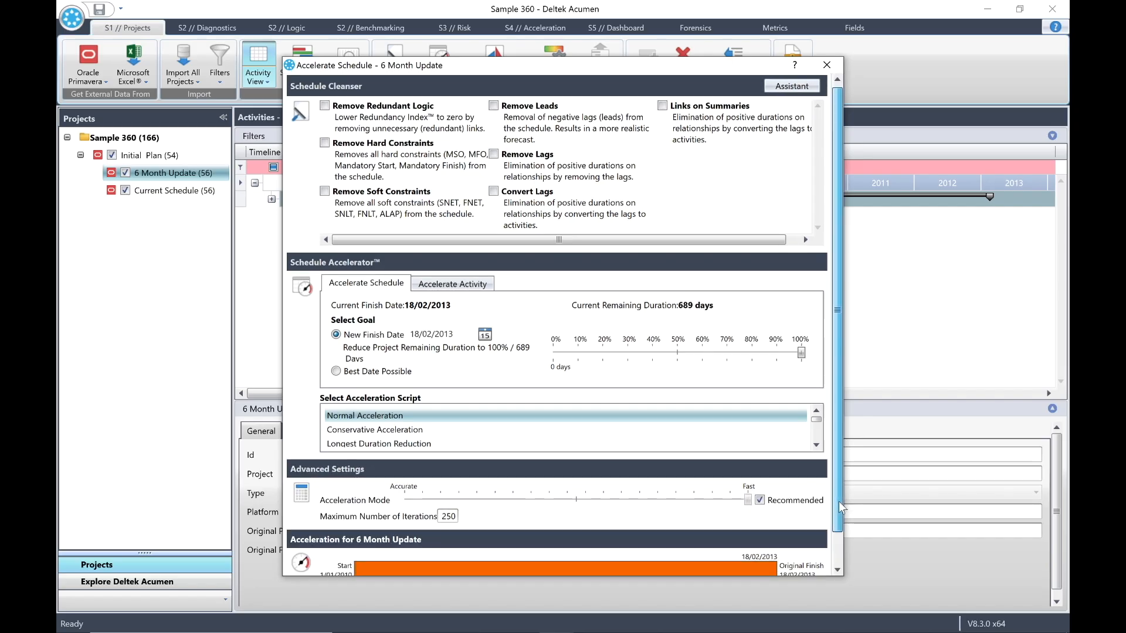
{"action": "scroll", "coordinate": [838, 501], "scroll_direction": "down", "scroll_amount": 2}
{"action": "left_click", "coordinate": [727, 569]}
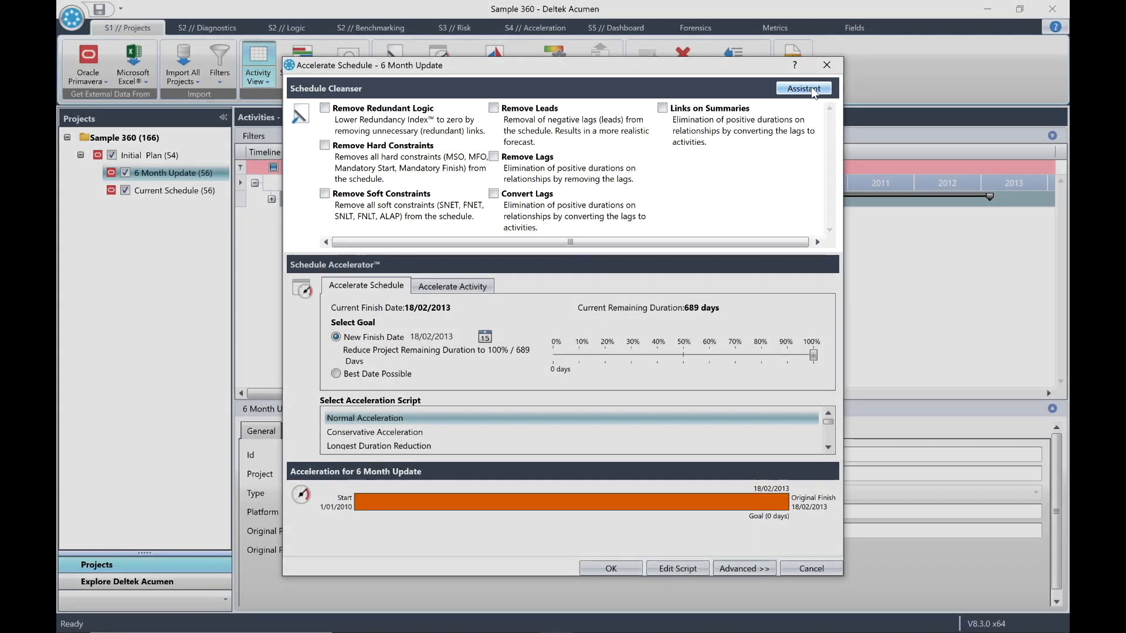
{"action": "left_click", "coordinate": [814, 92]}
{"action": "left_click", "coordinate": [813, 93]}
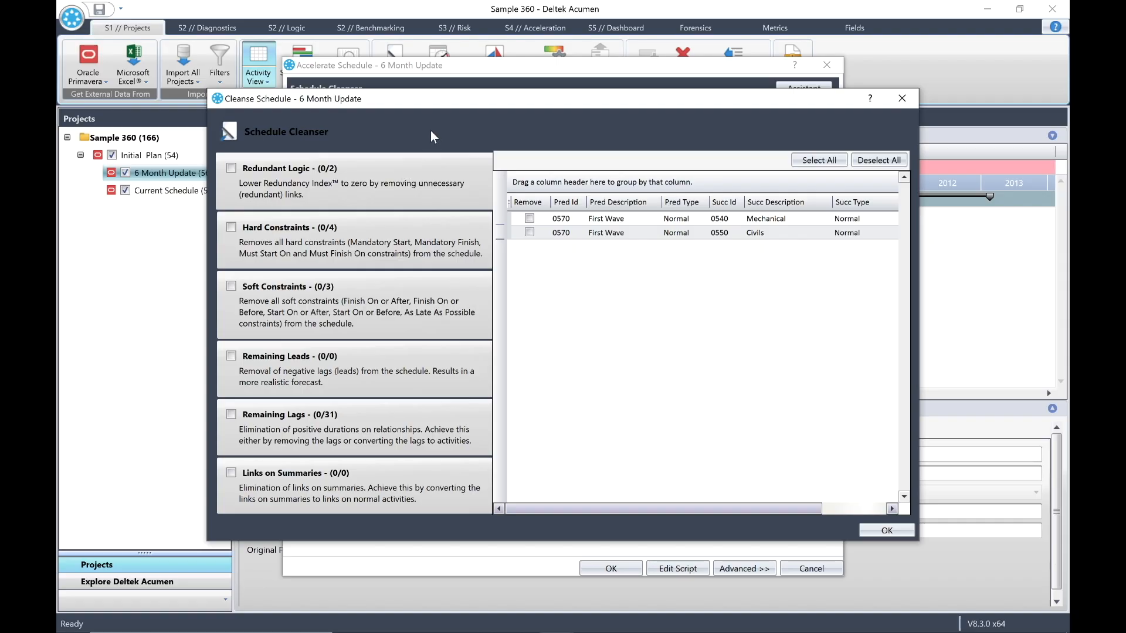
{"action": "left_click", "coordinate": [886, 530]}
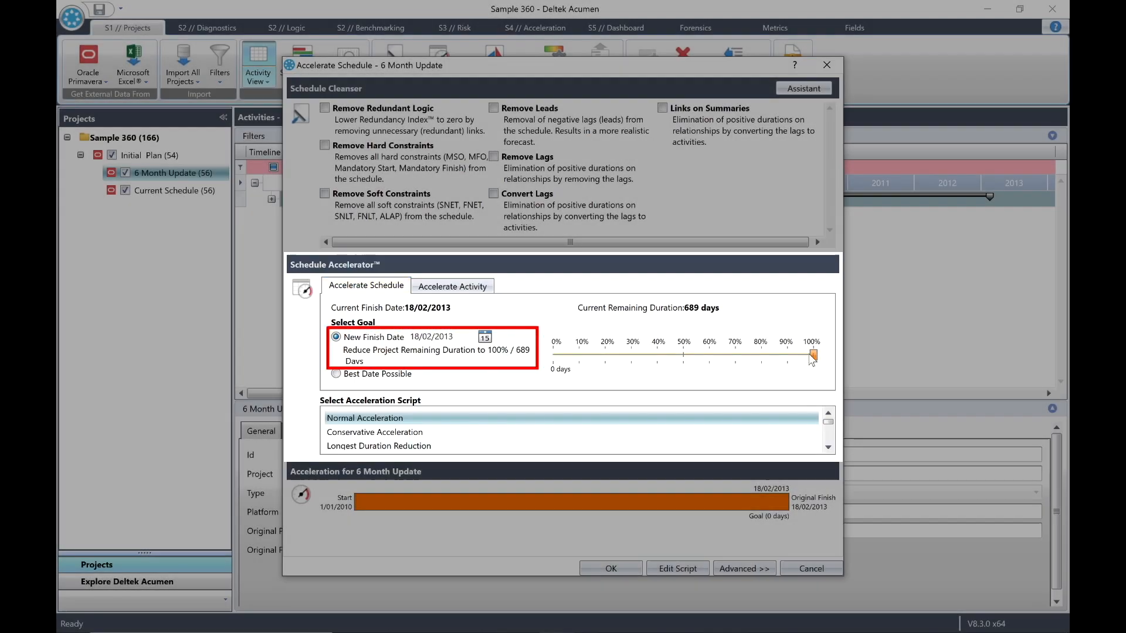
Step: Try out the remaining-duration goal at 100% and switch the Recommended acceleration mode off and on again in the advanced settings
{"action": "mouse_move", "coordinate": [813, 355]}
{"action": "left_mouse_down"}
{"action": "mouse_move", "coordinate": [690, 355]}
{"action": "mouse_move", "coordinate": [830, 353]}
{"action": "left_mouse_up"}
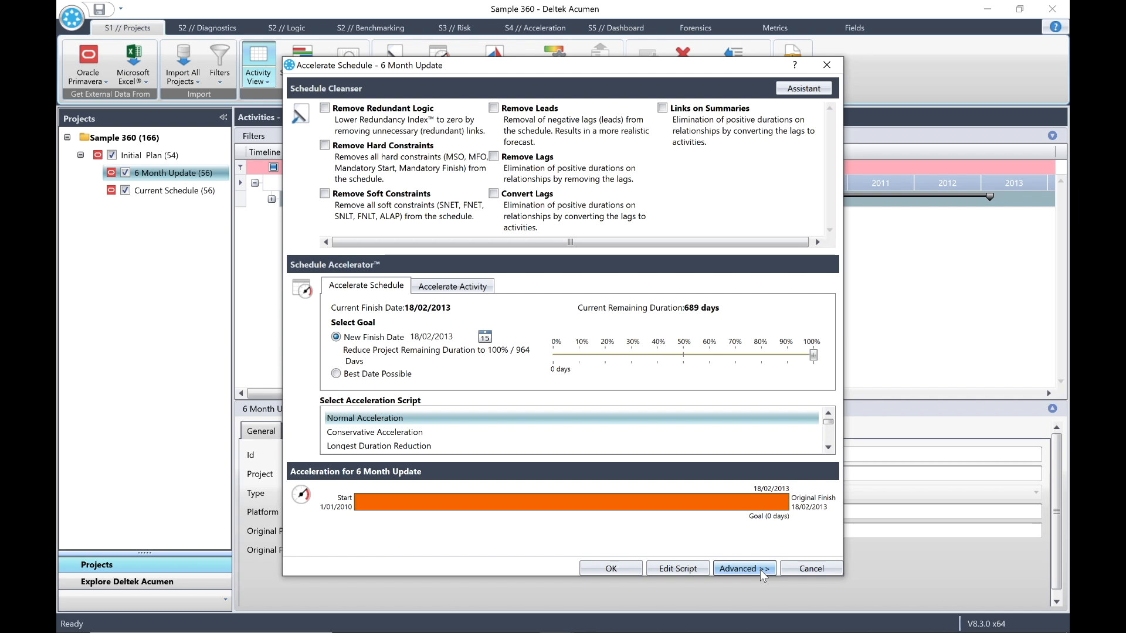
{"action": "left_click", "coordinate": [760, 569]}
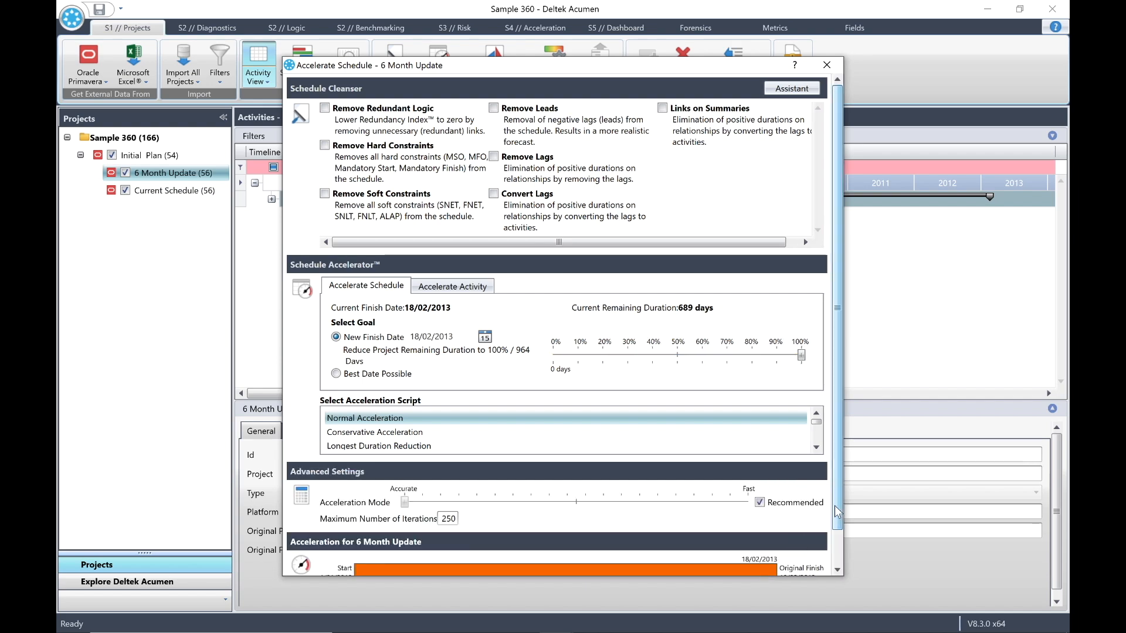
{"action": "left_click_drag", "start_coordinate": [835, 505], "coordinate": [836, 544]}
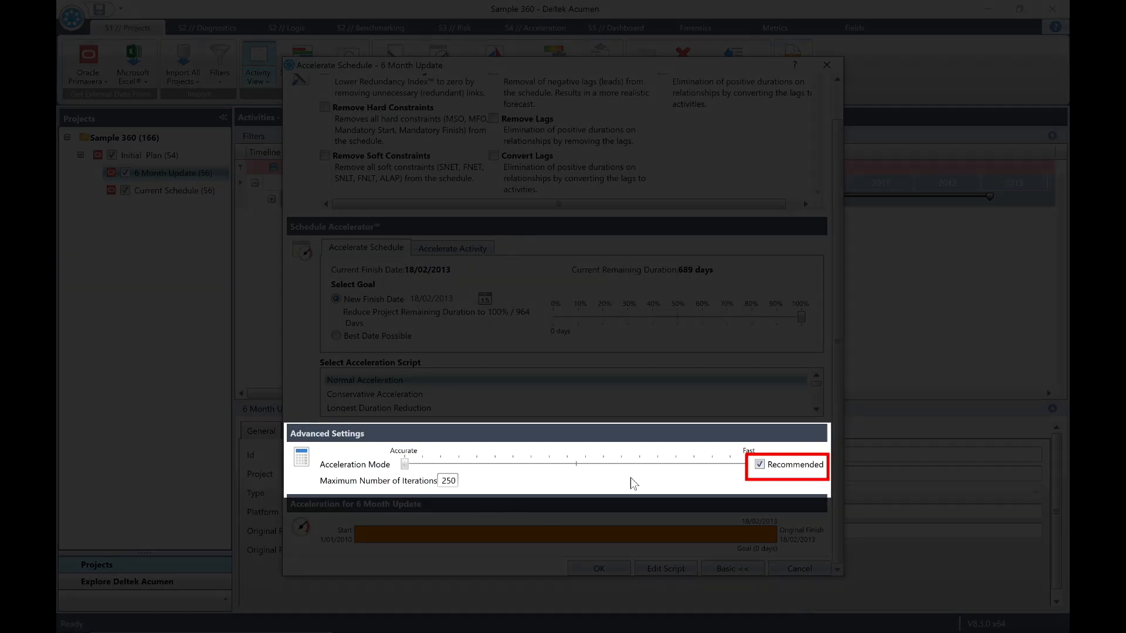
{"action": "left_click", "coordinate": [760, 464]}
{"action": "left_click", "coordinate": [760, 465]}
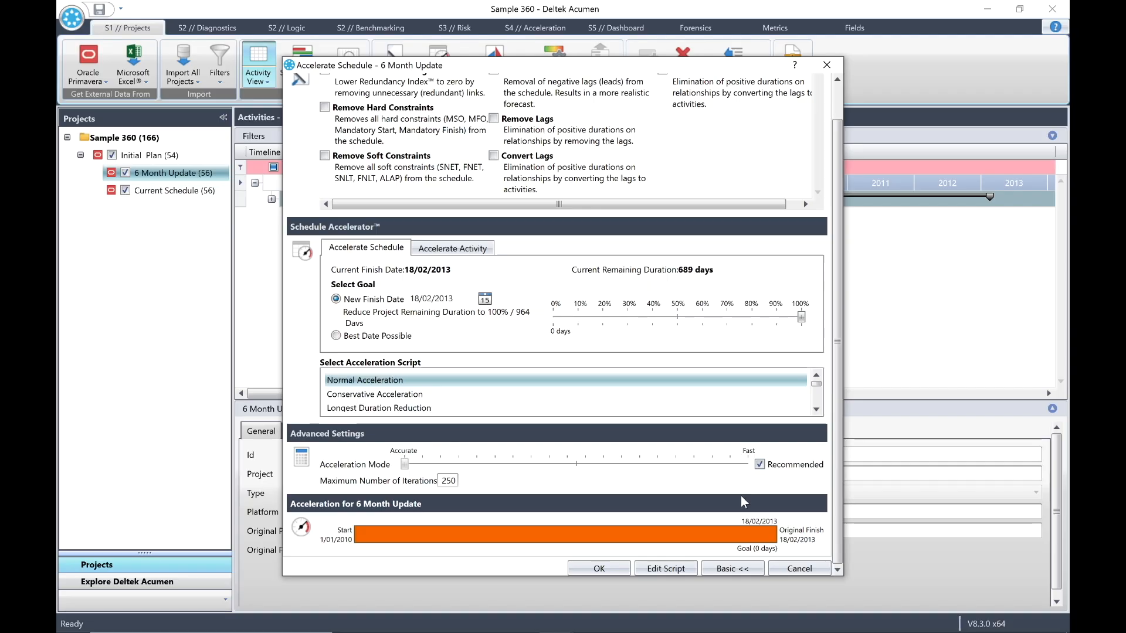
{"action": "left_click", "coordinate": [737, 566]}
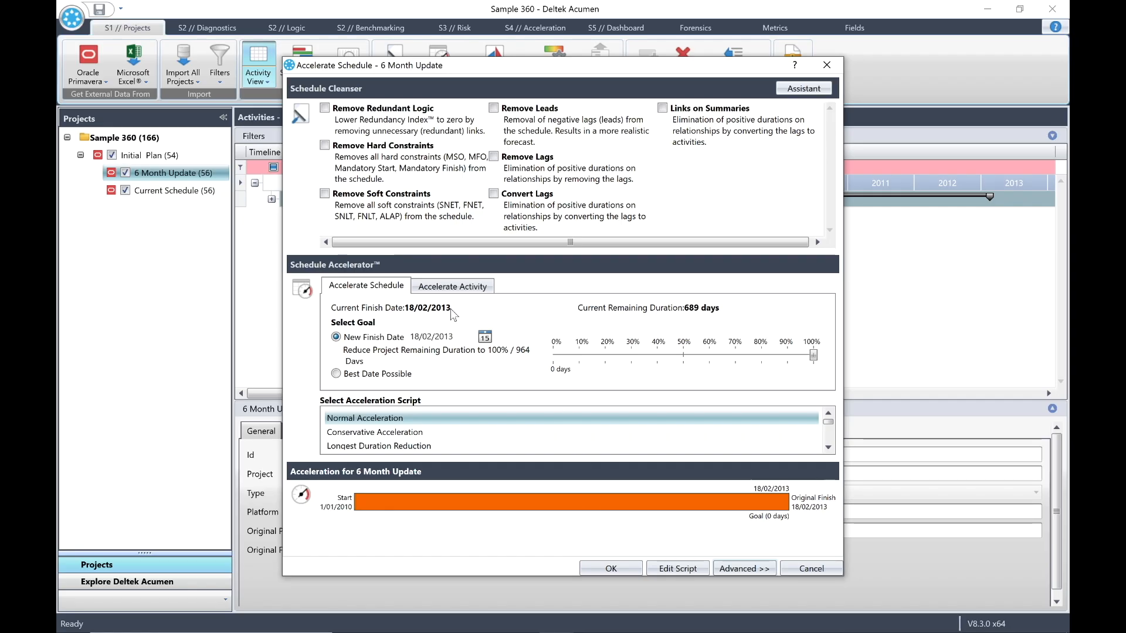
Step: Run Normal Acceleration on 6 Month Update and dismiss the results without adding a scenario
{"action": "left_click", "coordinate": [610, 568]}
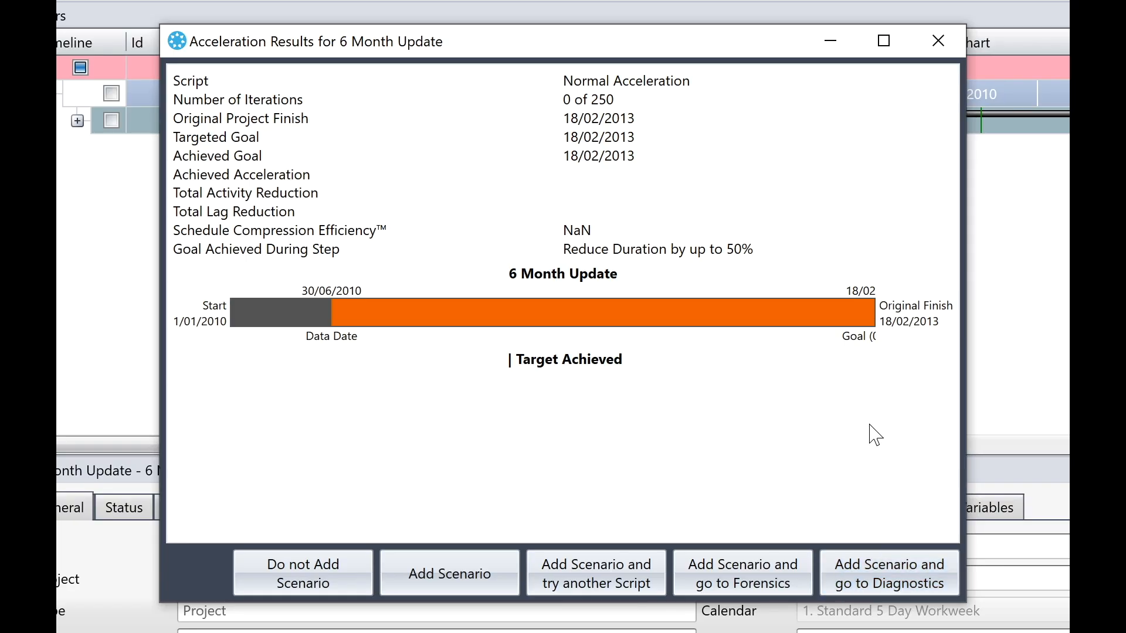
{"action": "left_click", "coordinate": [938, 40]}
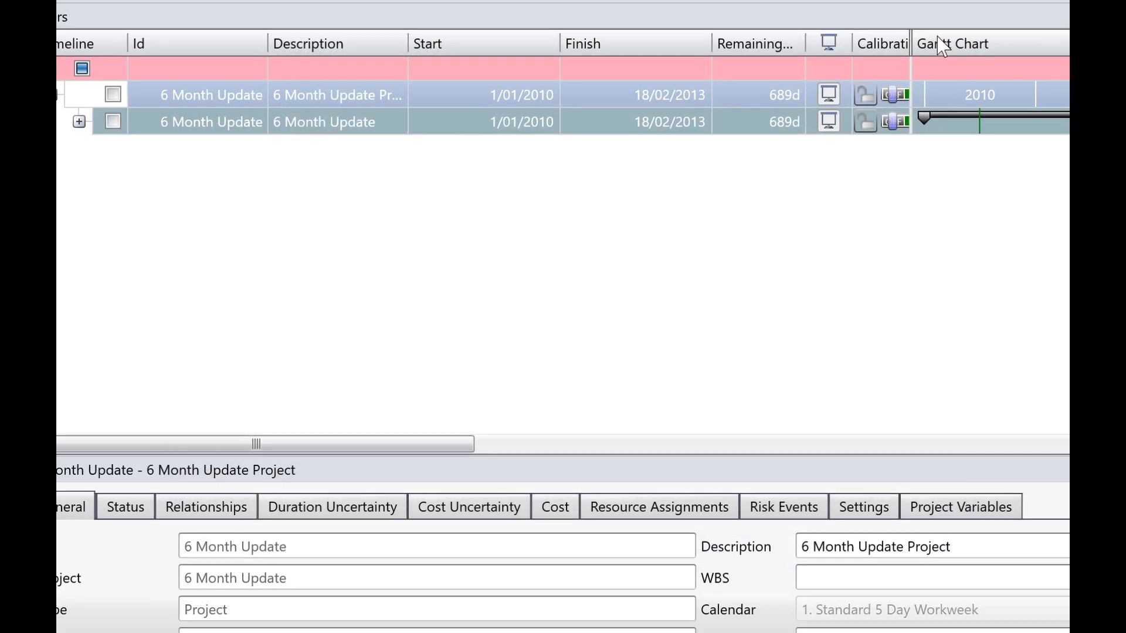
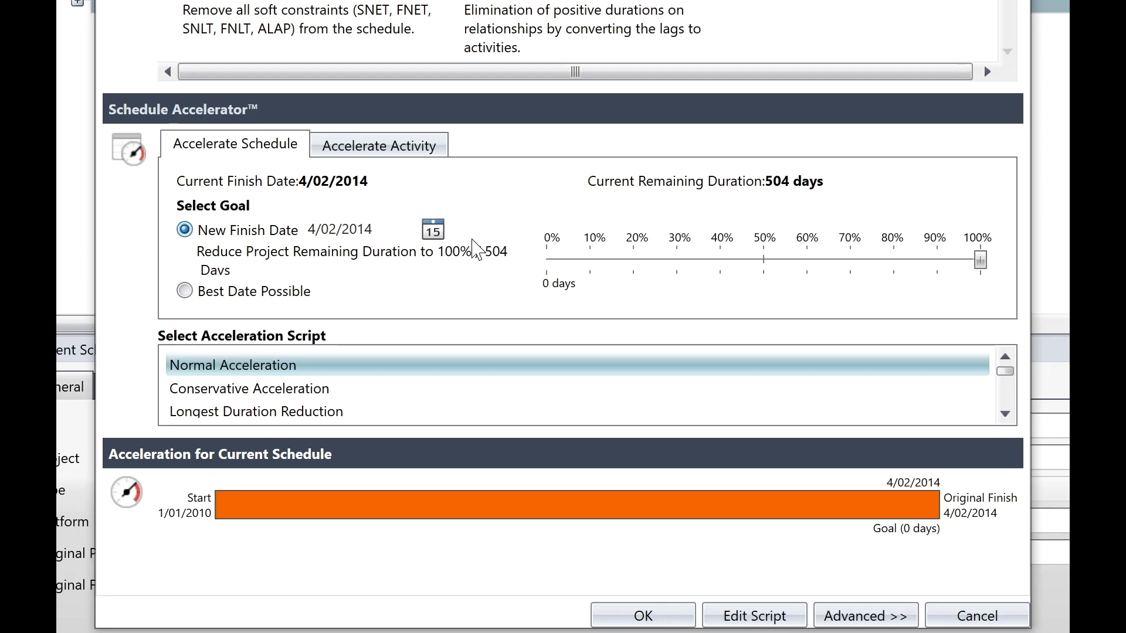
Step: Accelerate Current Schedule to a new finish date of 14/01/2014 with Normal Acceleration, and add the scenario and go to Forensics
{"action": "left_click", "coordinate": [433, 229]}
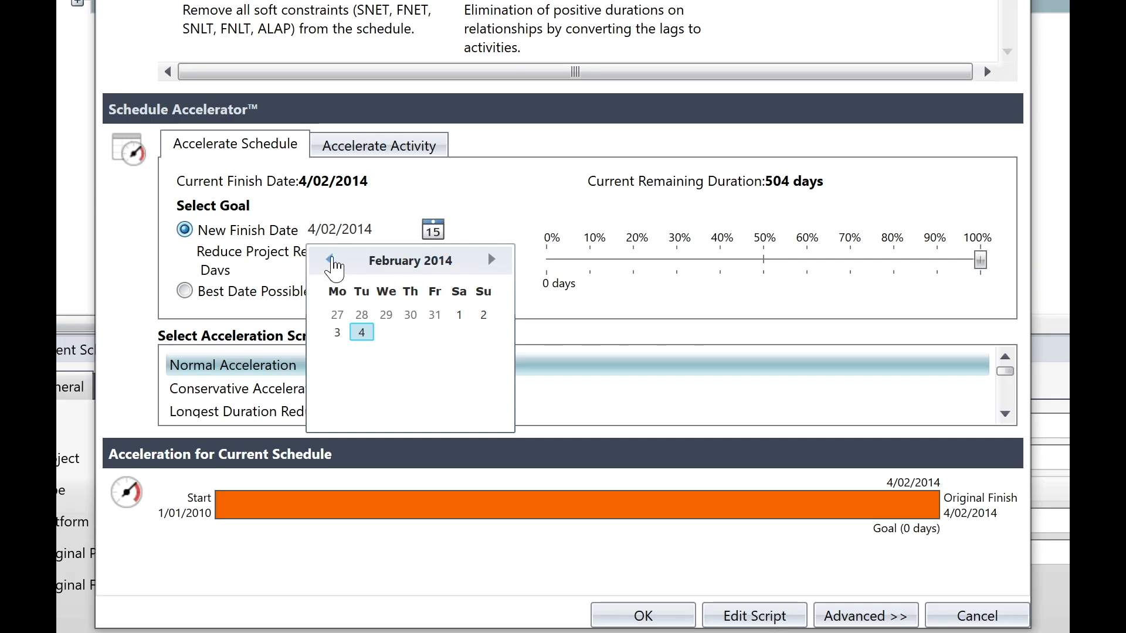
{"action": "left_click", "coordinate": [331, 260]}
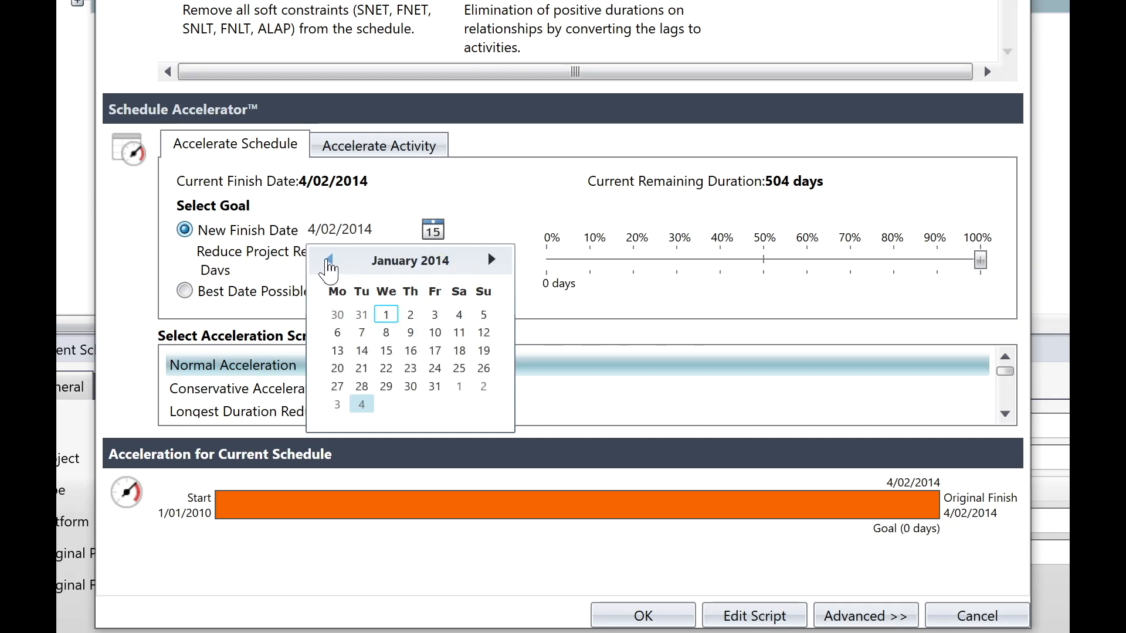
{"action": "left_click", "coordinate": [361, 351]}
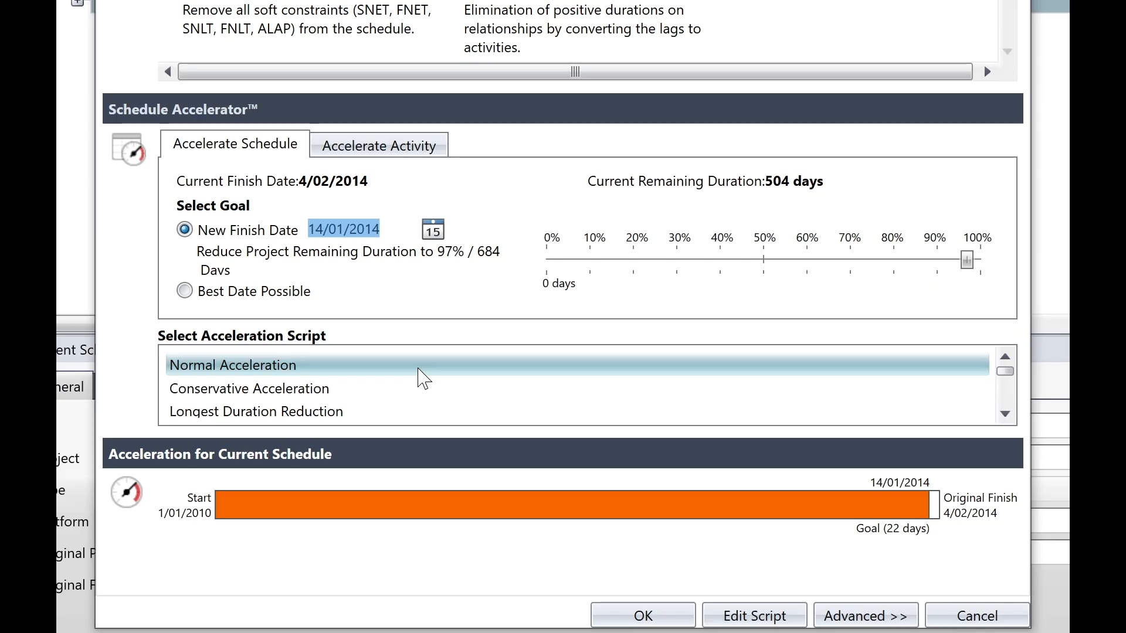
{"action": "left_click", "coordinate": [641, 615]}
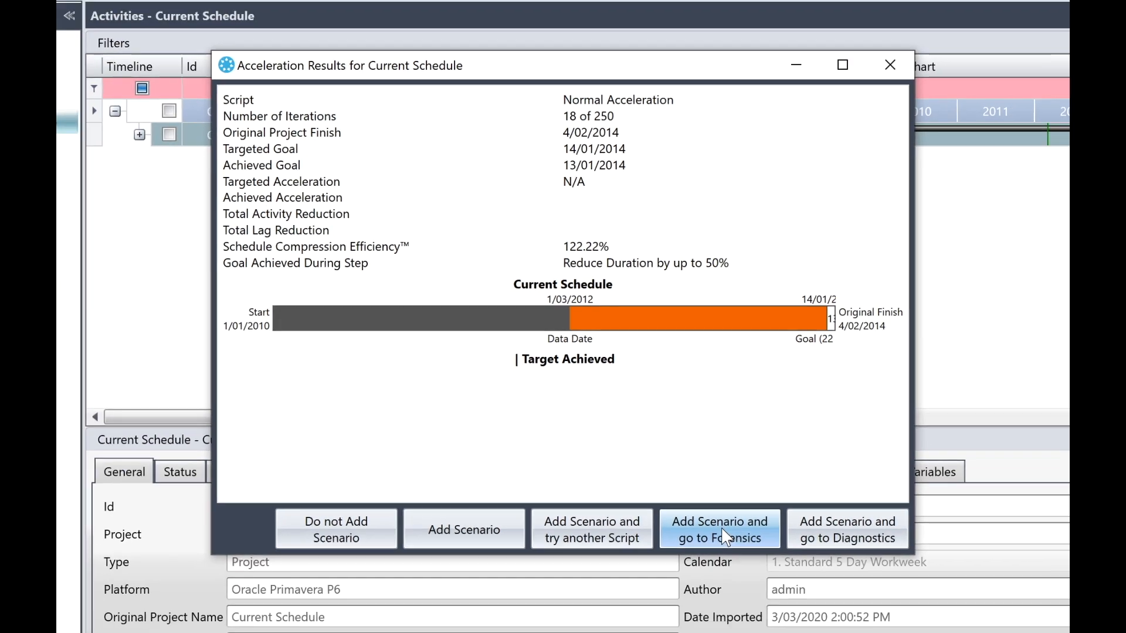
{"action": "left_click", "coordinate": [725, 536]}
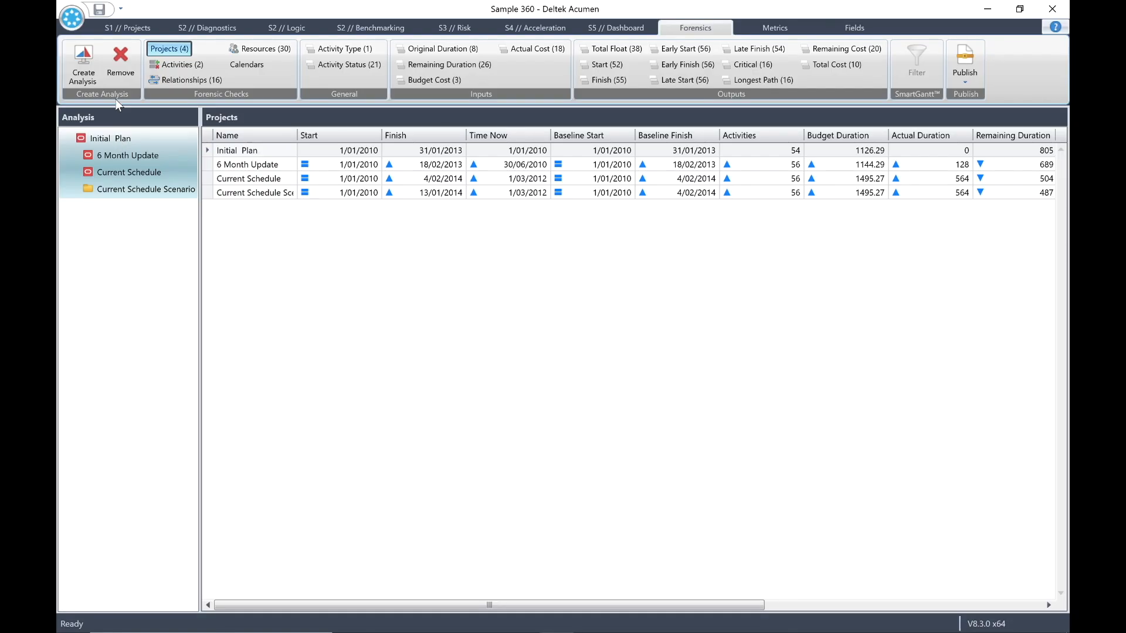
Step: Replace the existing forensic analysis with one comparing Current Schedule Scenario against Current Schedule as the base, keeping the default comparison fields
{"action": "left_click", "coordinate": [121, 61]}
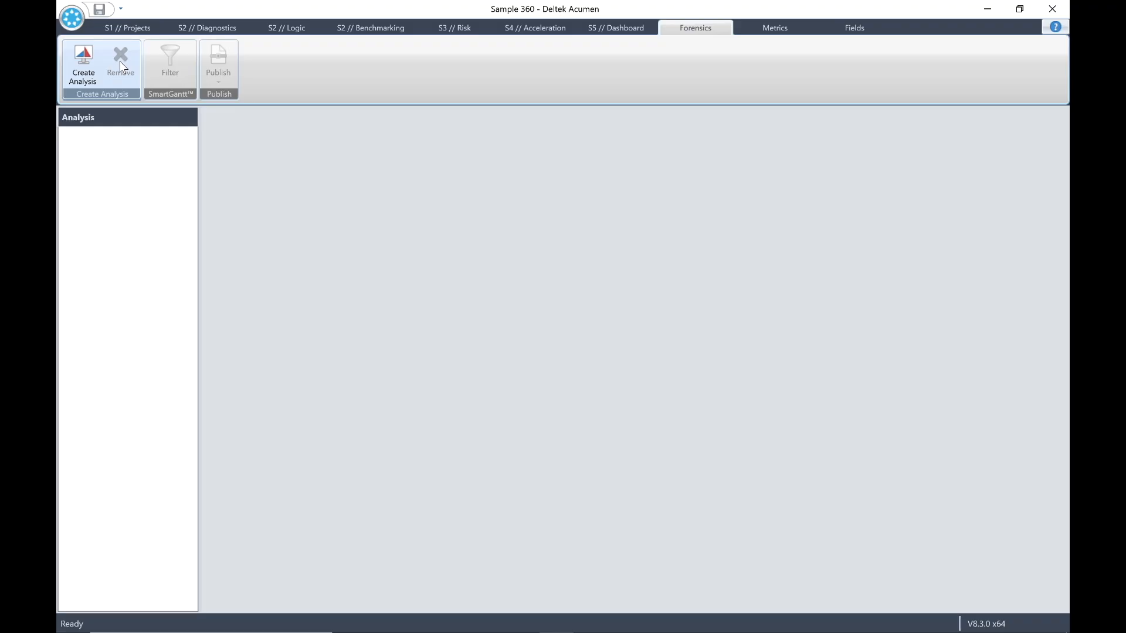
{"action": "left_click", "coordinate": [81, 68]}
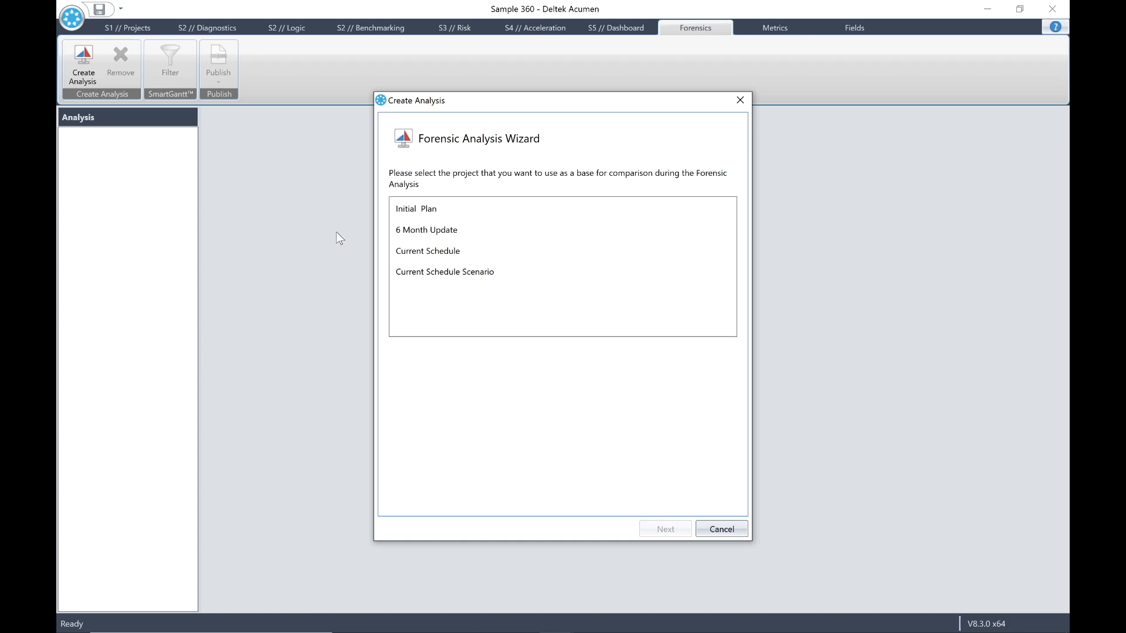
{"action": "left_click", "coordinate": [409, 252]}
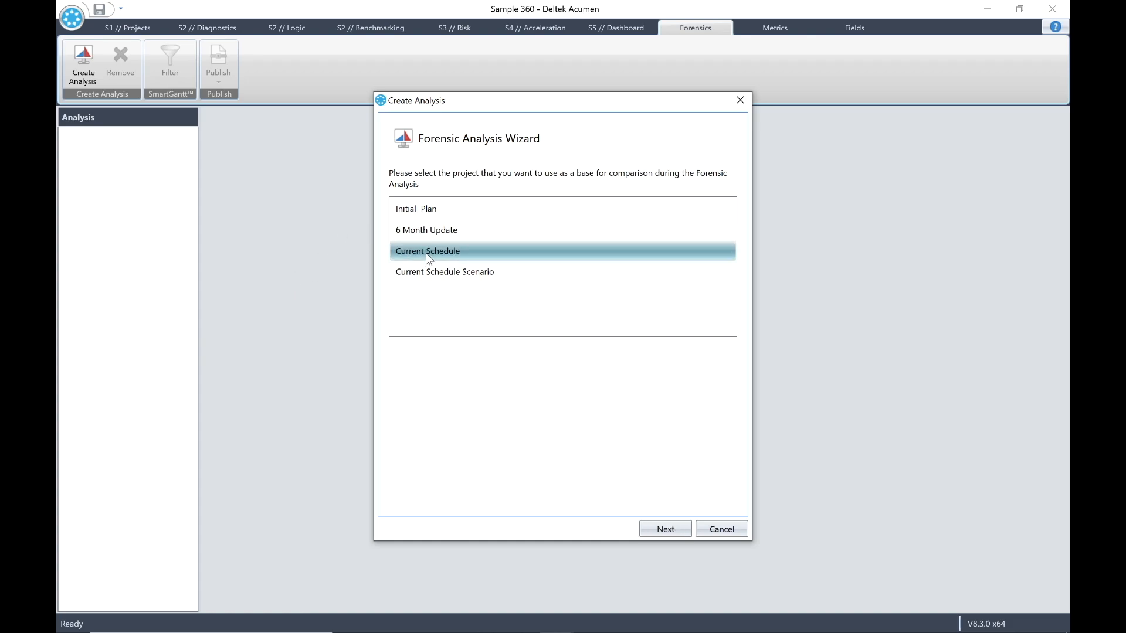
{"action": "left_click", "coordinate": [673, 529]}
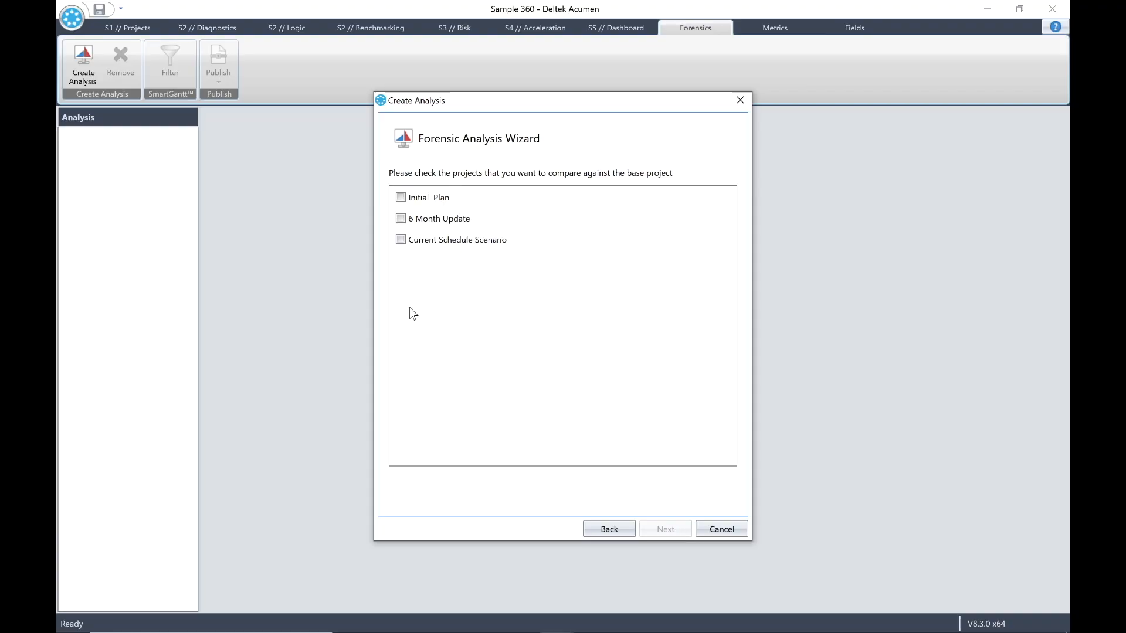
{"action": "left_click", "coordinate": [401, 239]}
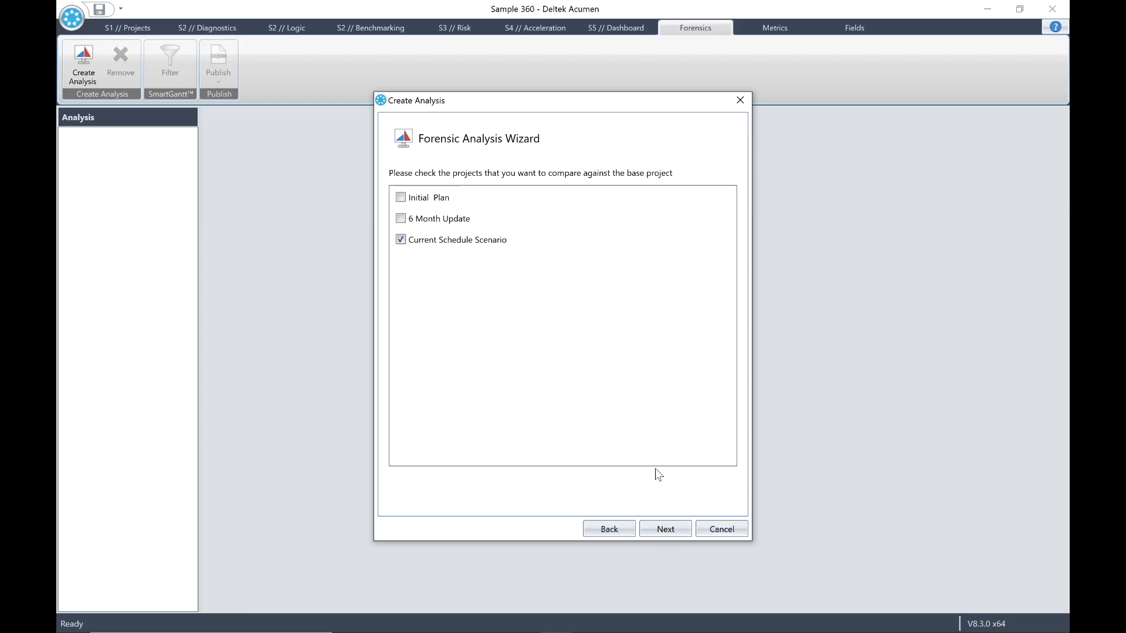
{"action": "left_click", "coordinate": [666, 523]}
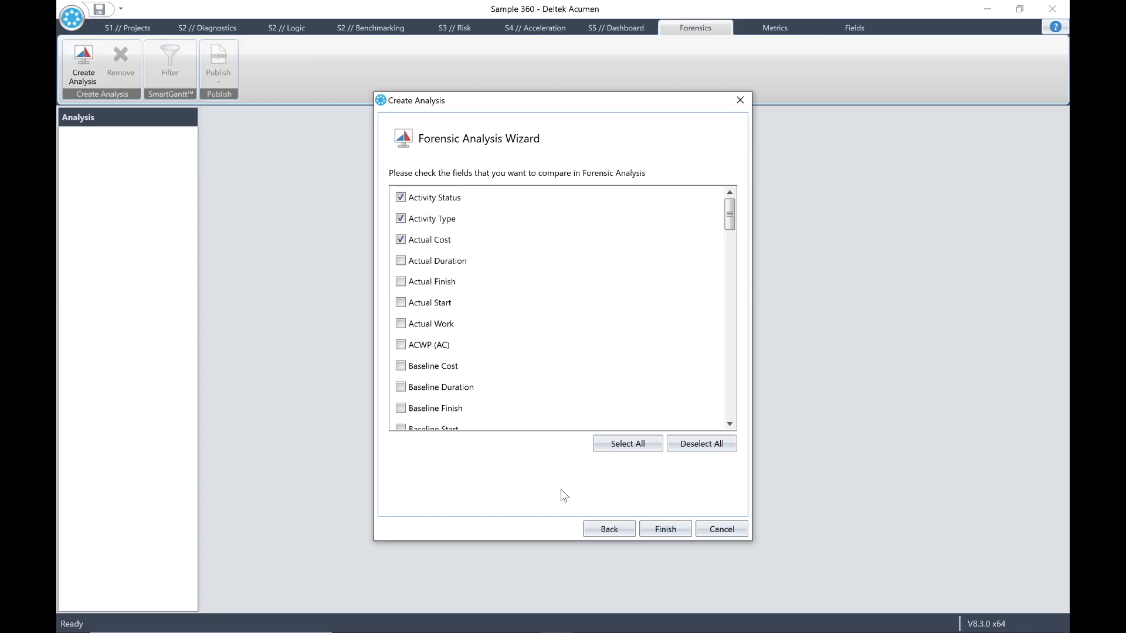
{"action": "left_click", "coordinate": [677, 525]}
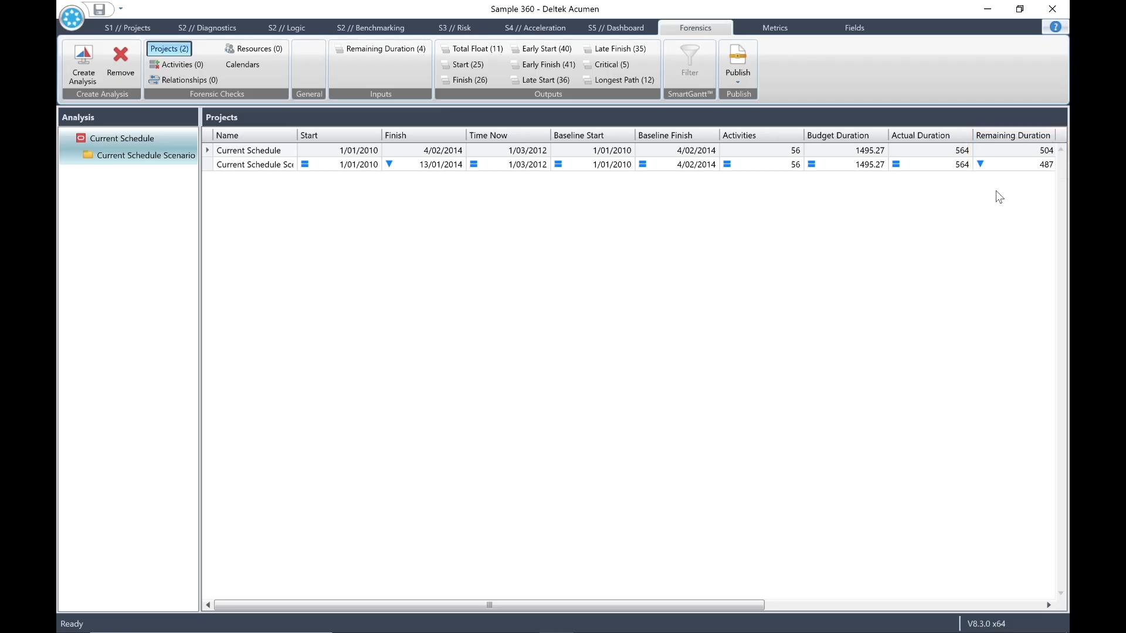
Step: Examine the Remaining Duration and Total Float differences between Current Schedule and its scenario
{"action": "left_click", "coordinate": [385, 48]}
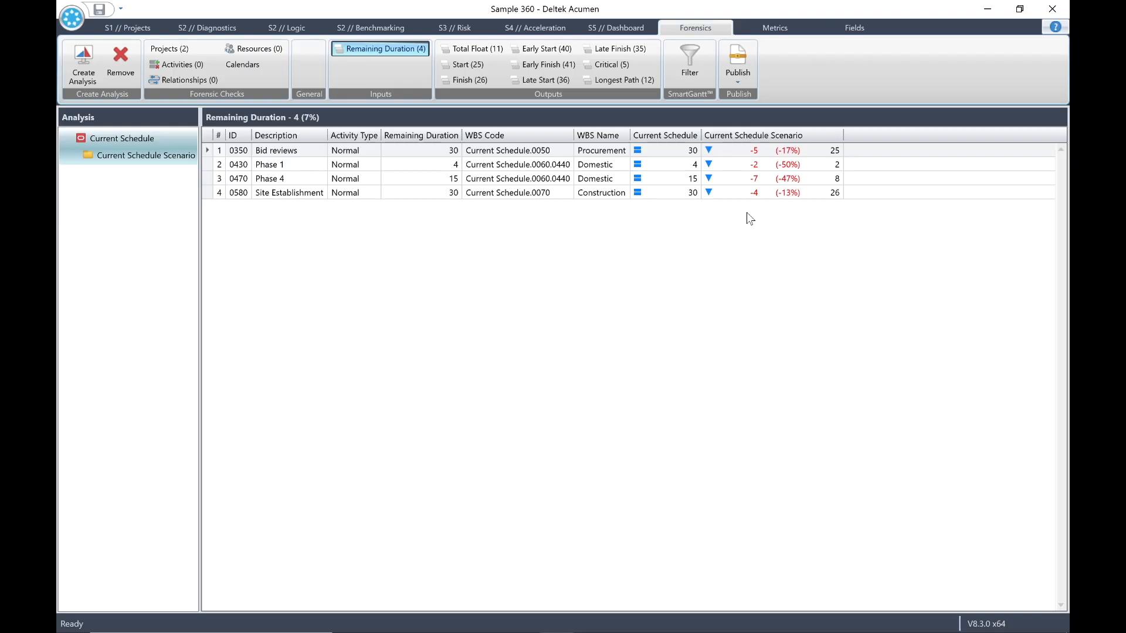
{"action": "left_click", "coordinate": [480, 54]}
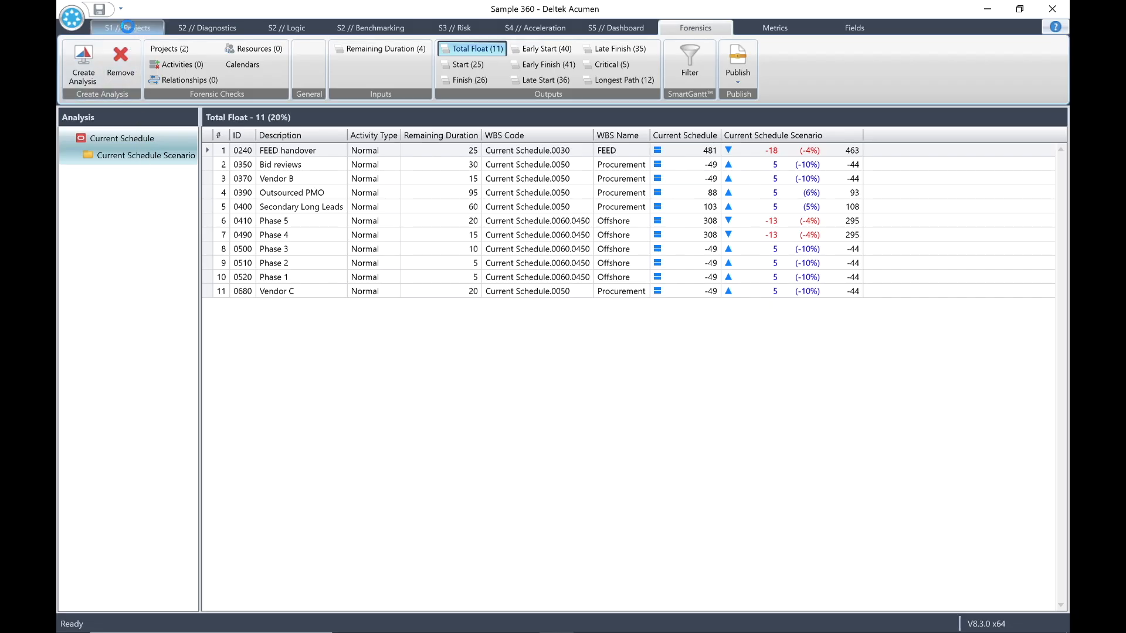
Step: Delete Current Schedule Scenario from the workbook's projects
{"action": "left_click", "coordinate": [127, 27]}
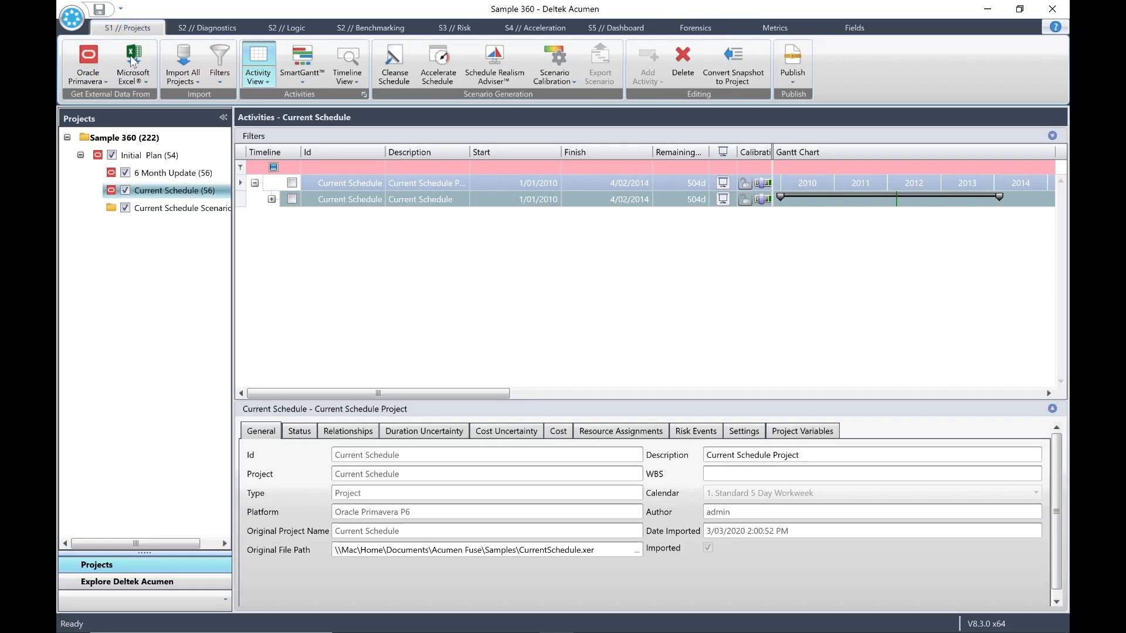
{"action": "left_click", "coordinate": [153, 209]}
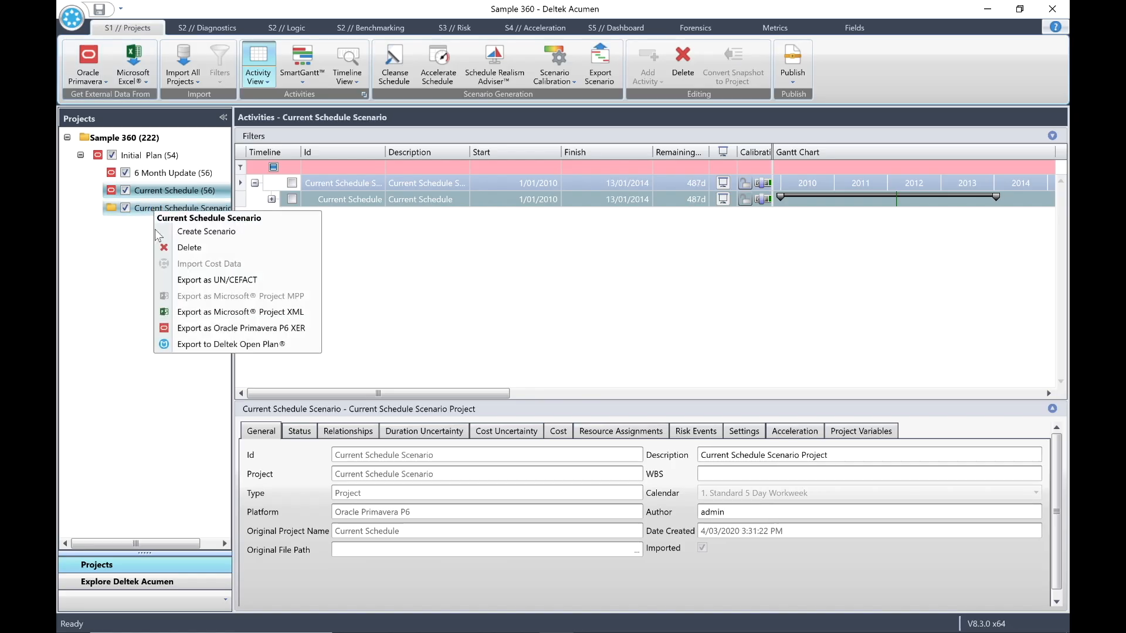
{"action": "left_click", "coordinate": [193, 248]}
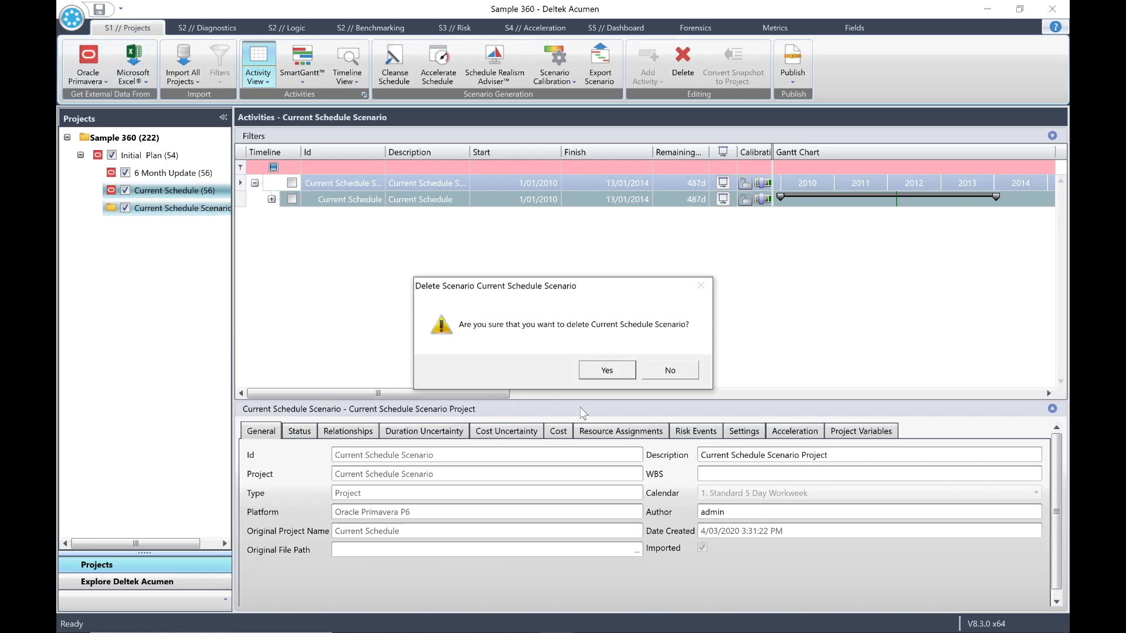
{"action": "left_click", "coordinate": [607, 371]}
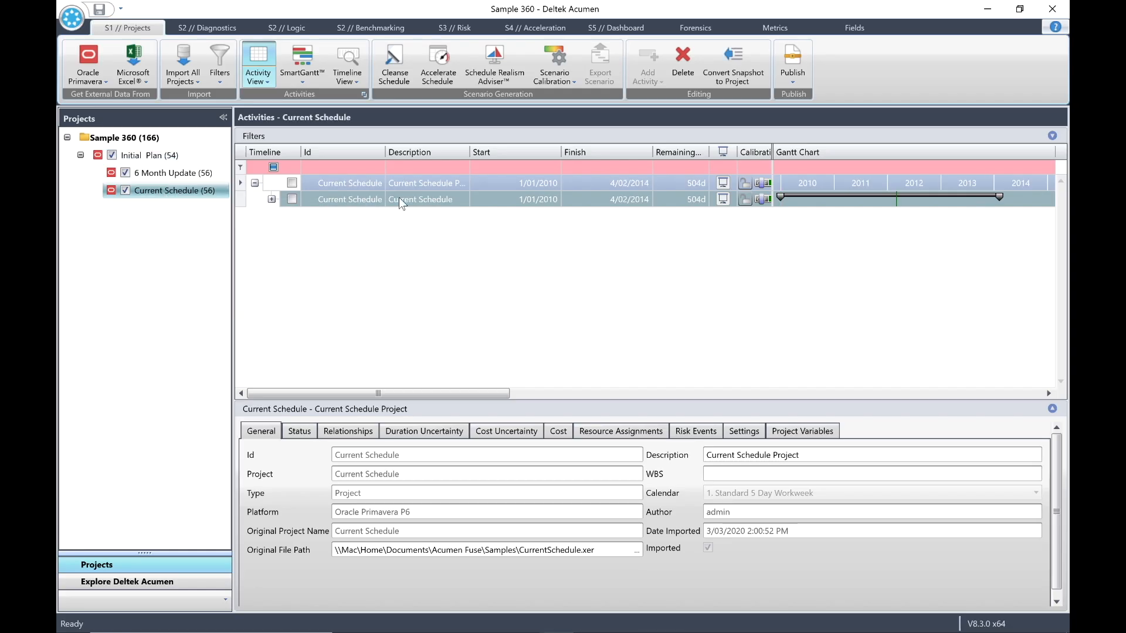
Step: Start accelerating an activity in Current Schedule, choosing 0650 Internal Pre-Comms as the target activity
{"action": "left_click", "coordinate": [443, 64]}
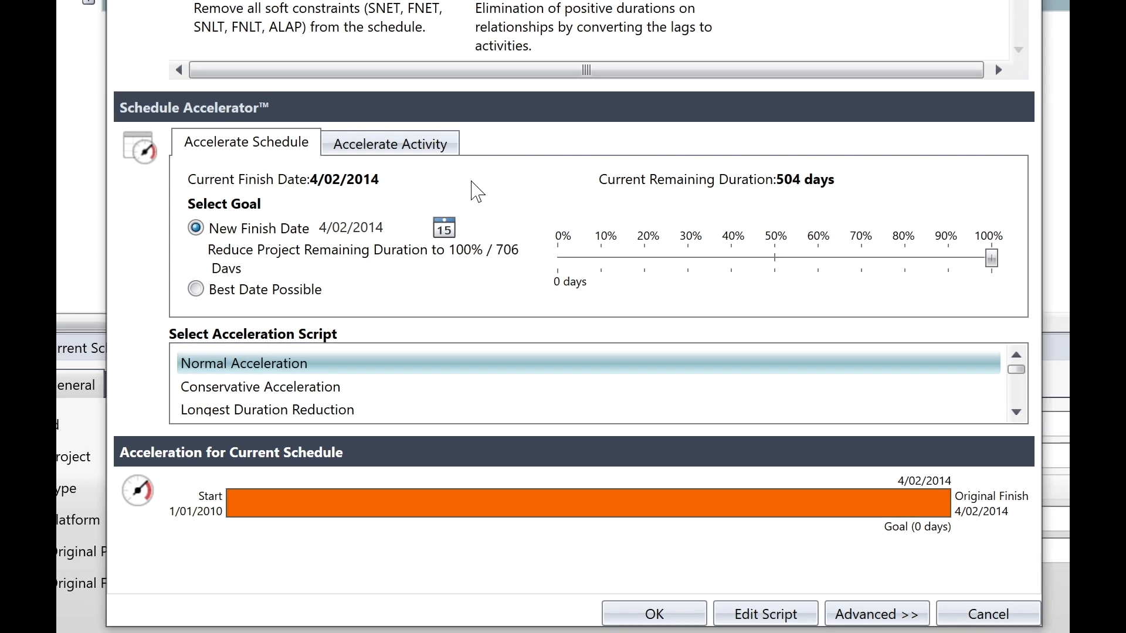
{"action": "left_click", "coordinate": [398, 146]}
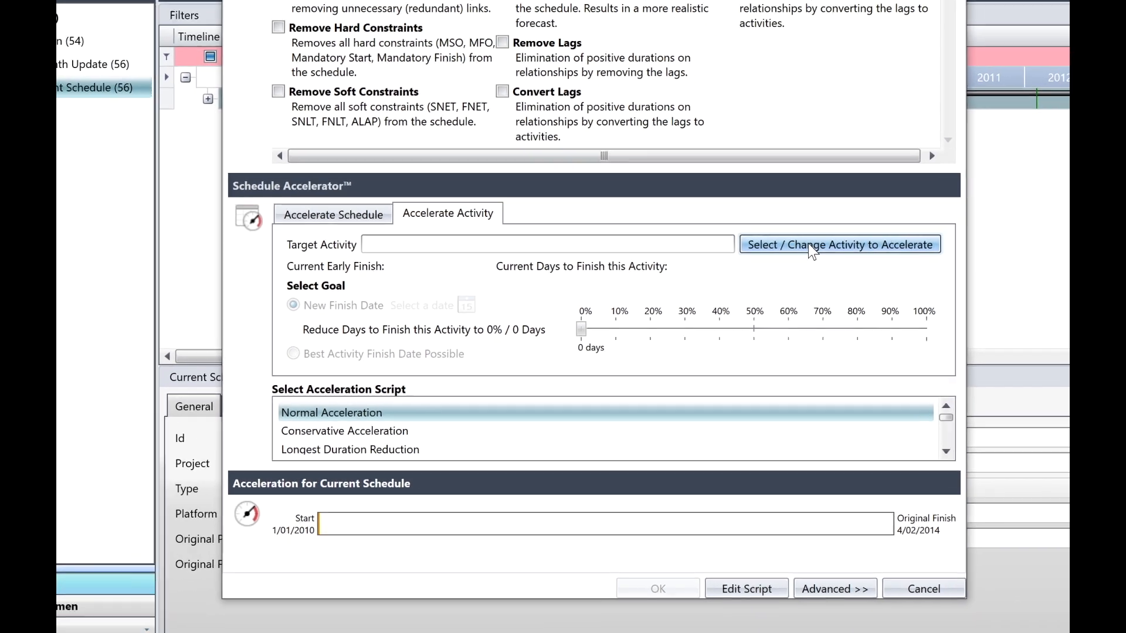
{"action": "left_click", "coordinate": [847, 183]}
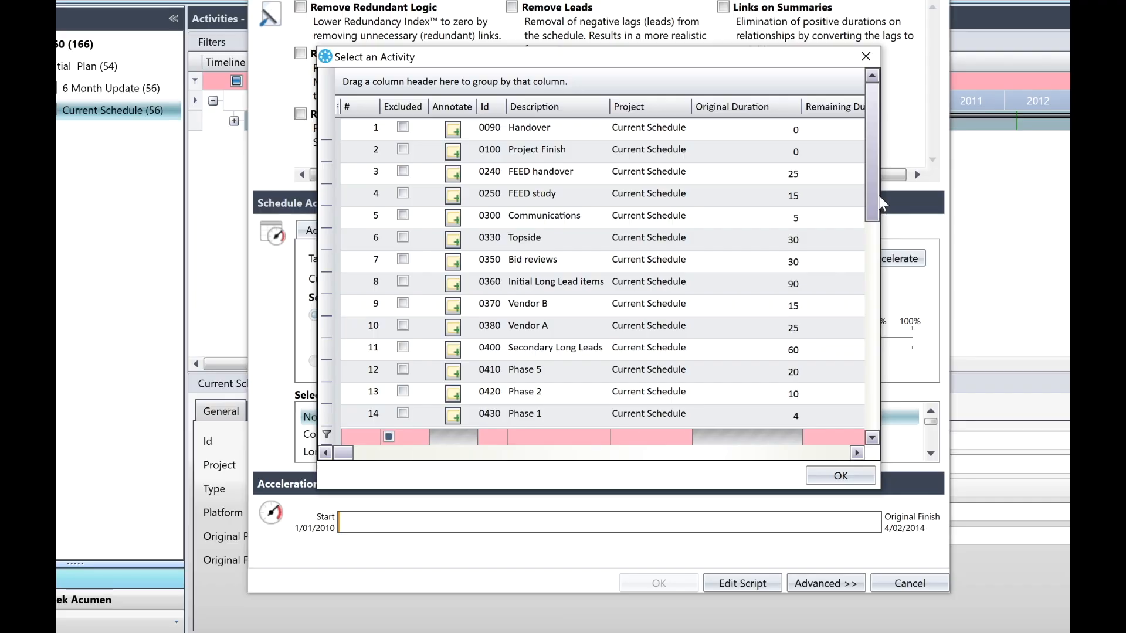
{"action": "left_click_drag", "start_coordinate": [870, 168], "coordinate": [838, 414]}
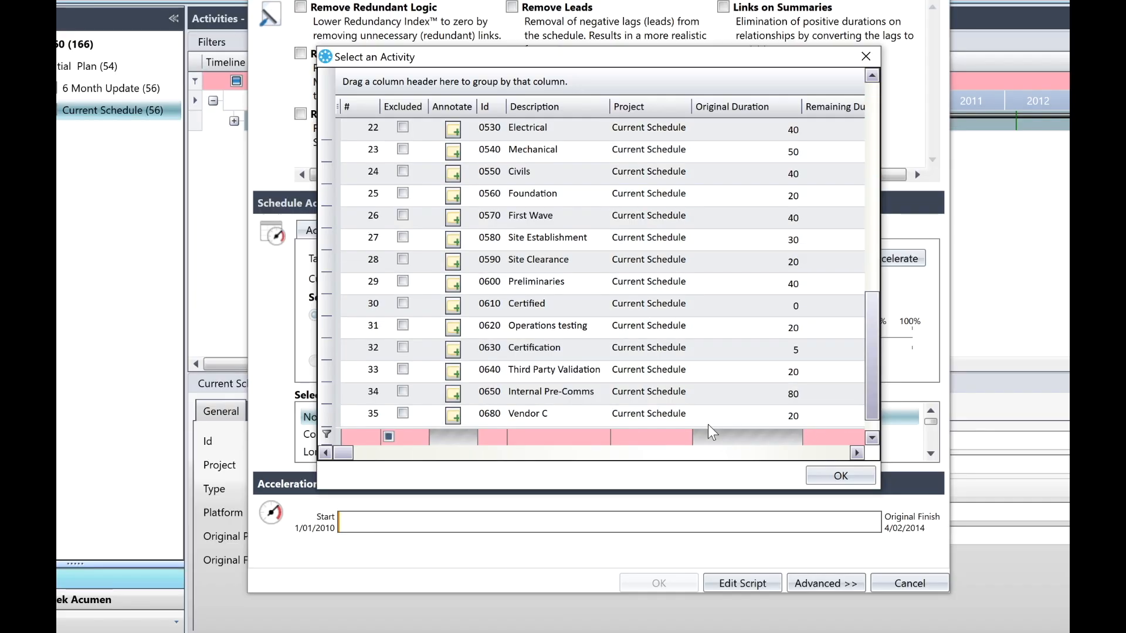
{"action": "left_click", "coordinate": [509, 393]}
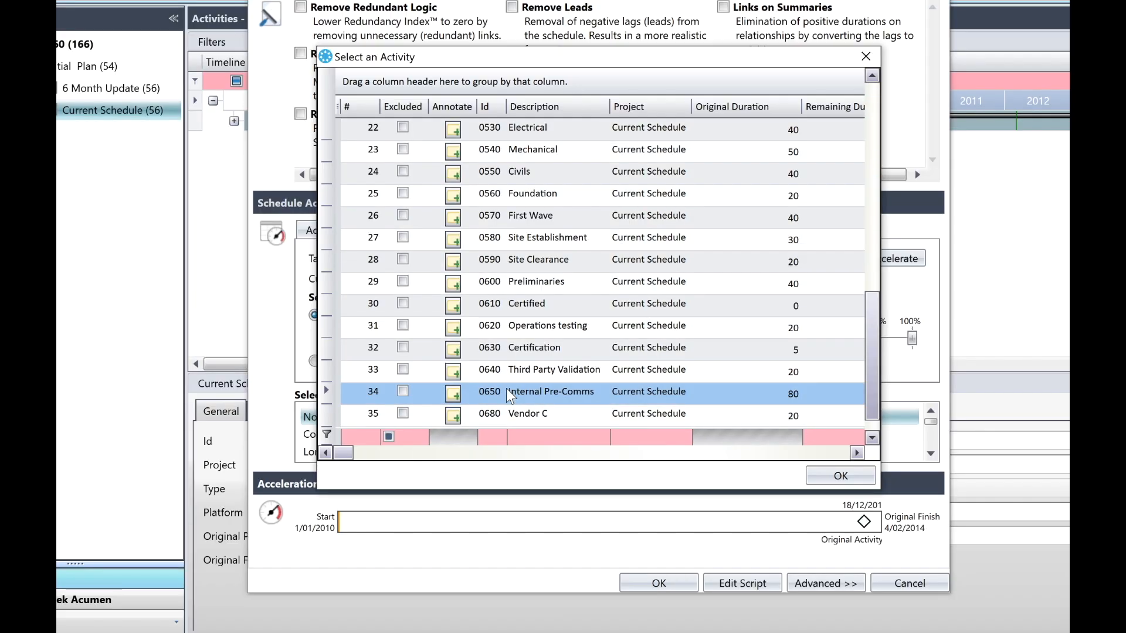
{"action": "left_click", "coordinate": [840, 474]}
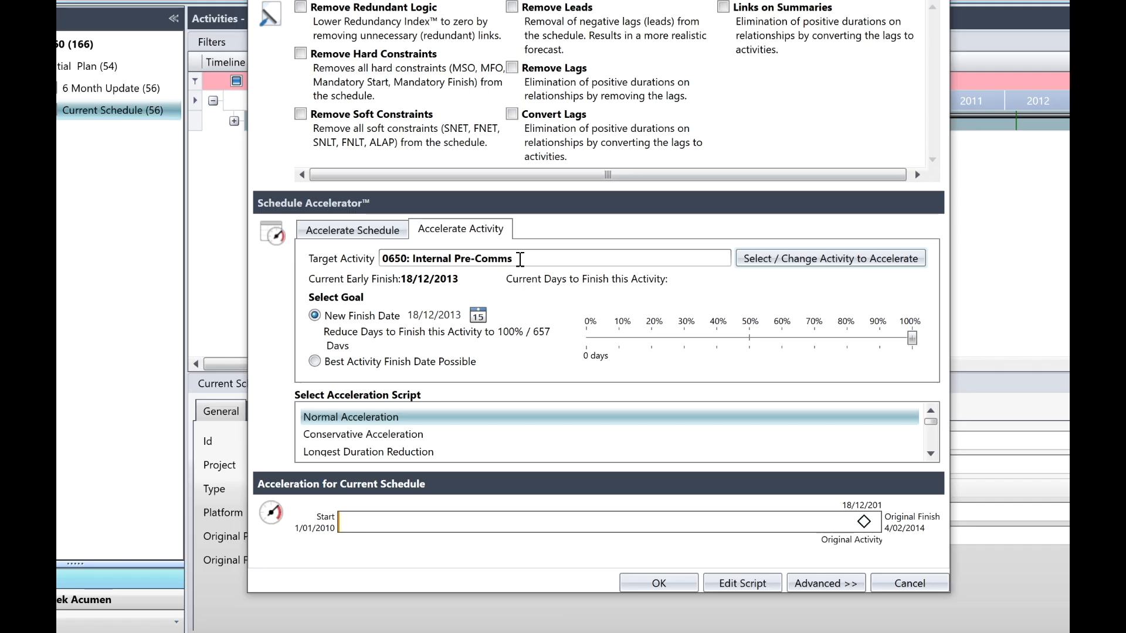
Step: Accelerate the target activity to the best finish date possible with Normal Acceleration, and add the resulting scenario
{"action": "left_click", "coordinate": [316, 362]}
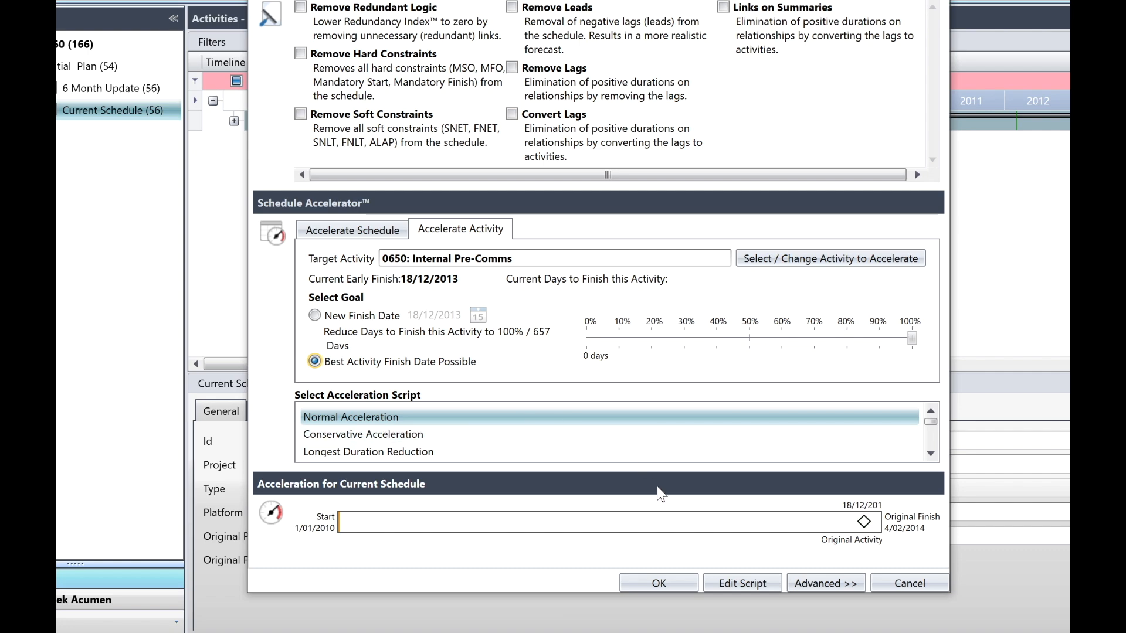
{"action": "left_click", "coordinate": [656, 581]}
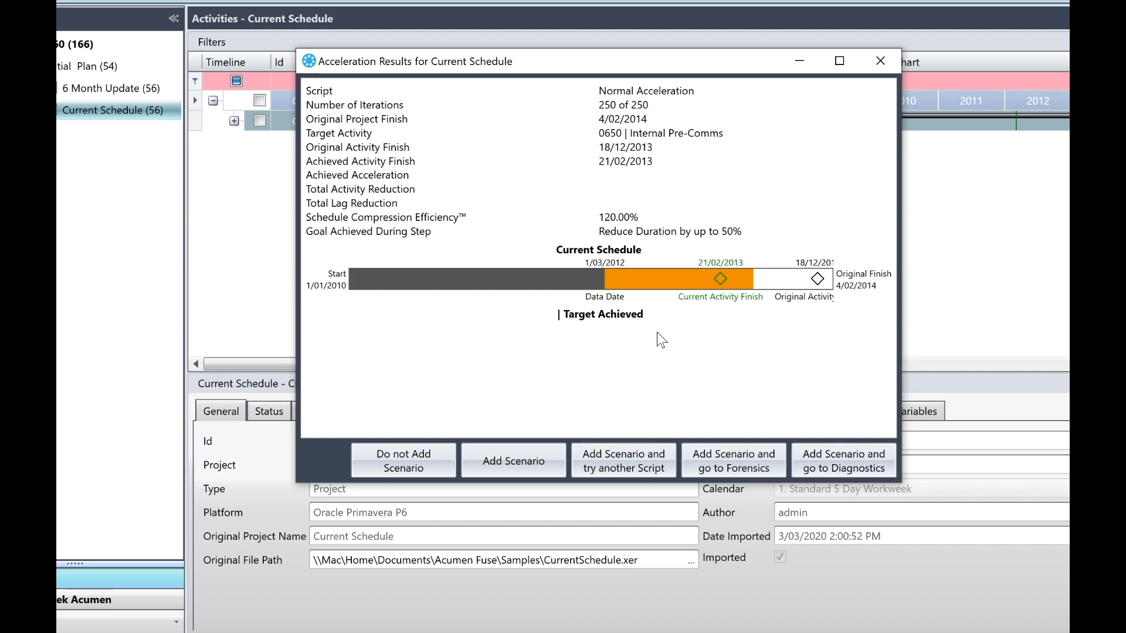
{"action": "left_click", "coordinate": [520, 462]}
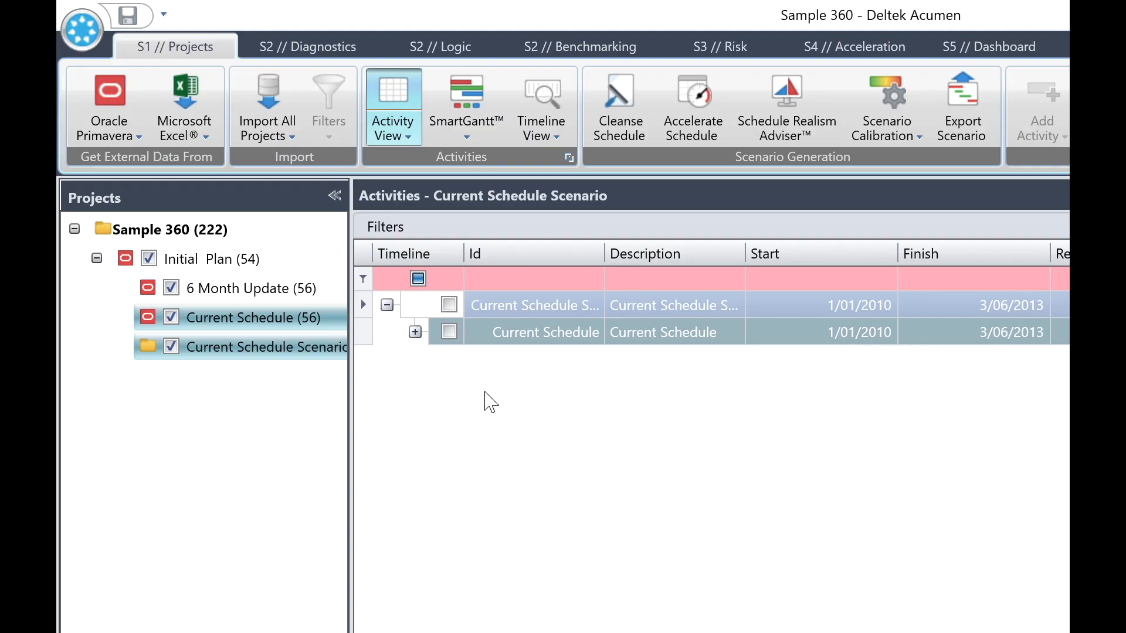
Step: Include all Current Schedule Scenario activities in the timeline, use different colors for activities, and display the timeline view
{"action": "left_click", "coordinate": [449, 304]}
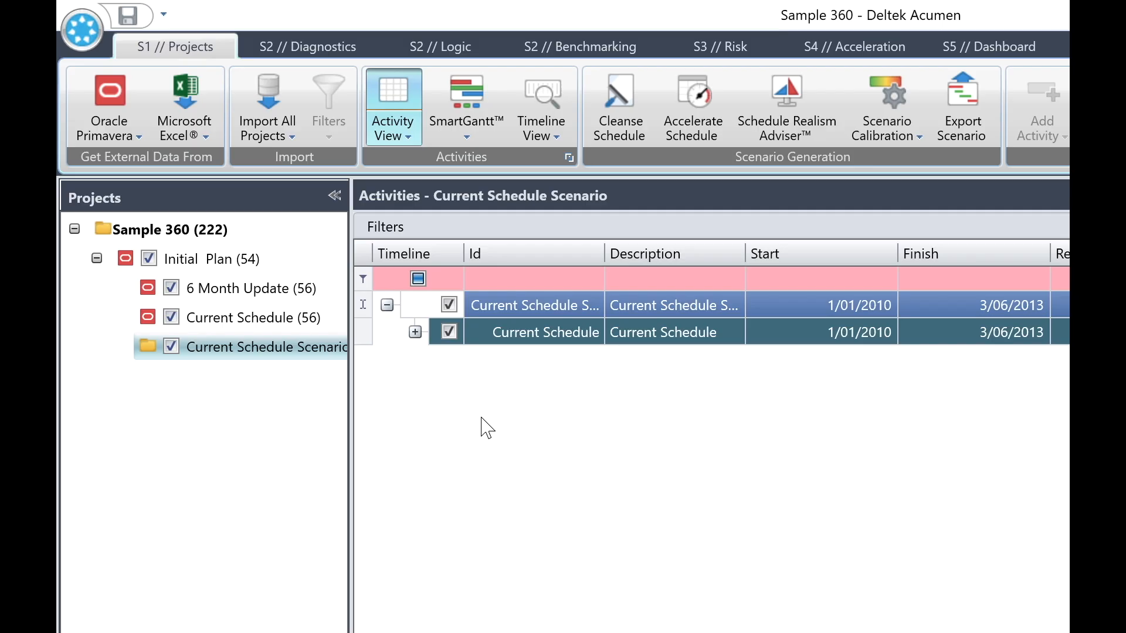
{"action": "left_click", "coordinate": [532, 458]}
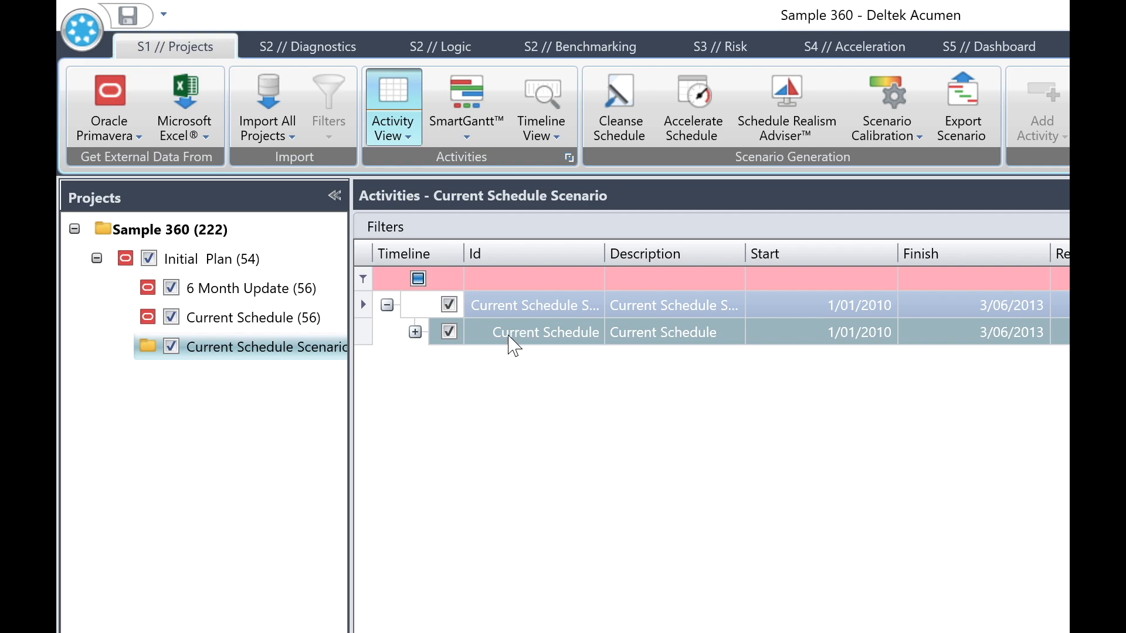
{"action": "left_click", "coordinate": [538, 140]}
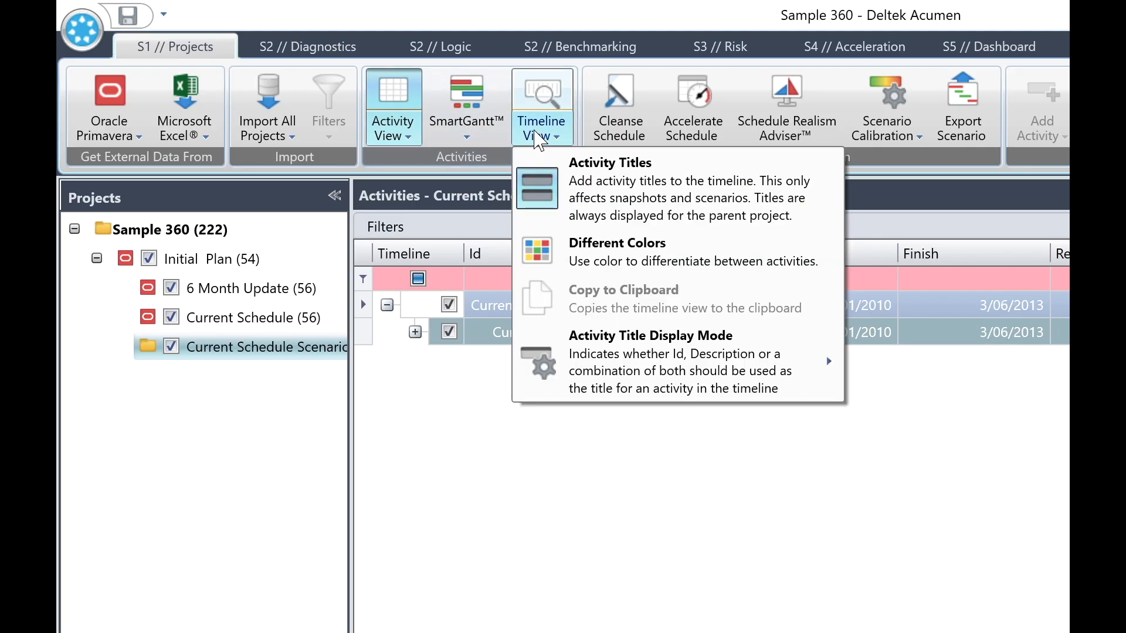
{"action": "left_click", "coordinate": [534, 251]}
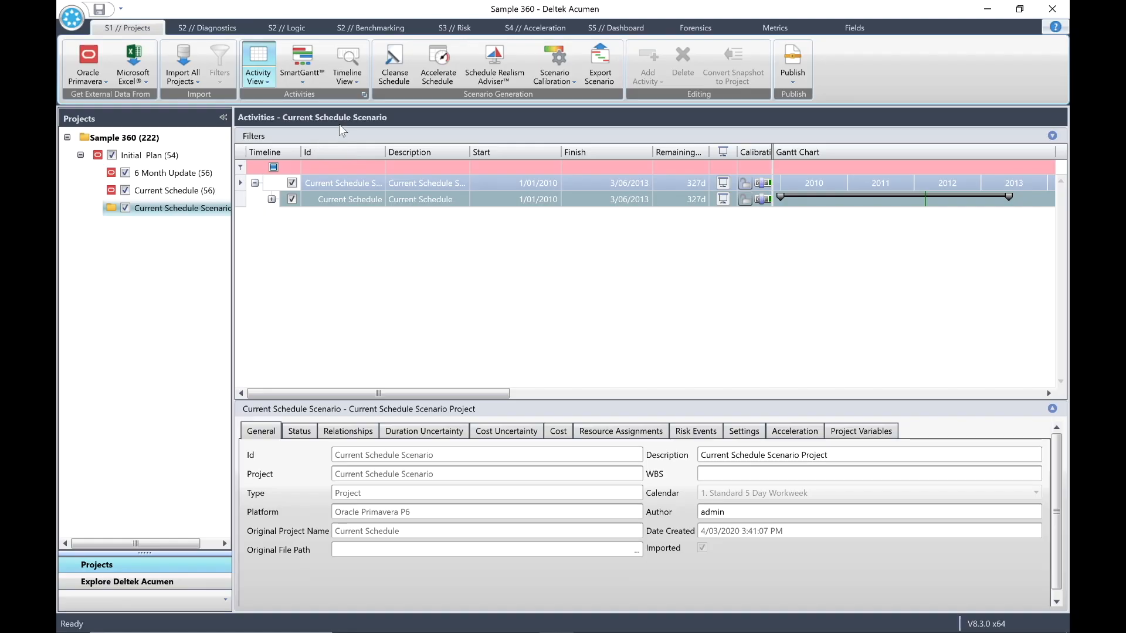
{"action": "left_click", "coordinate": [347, 58]}
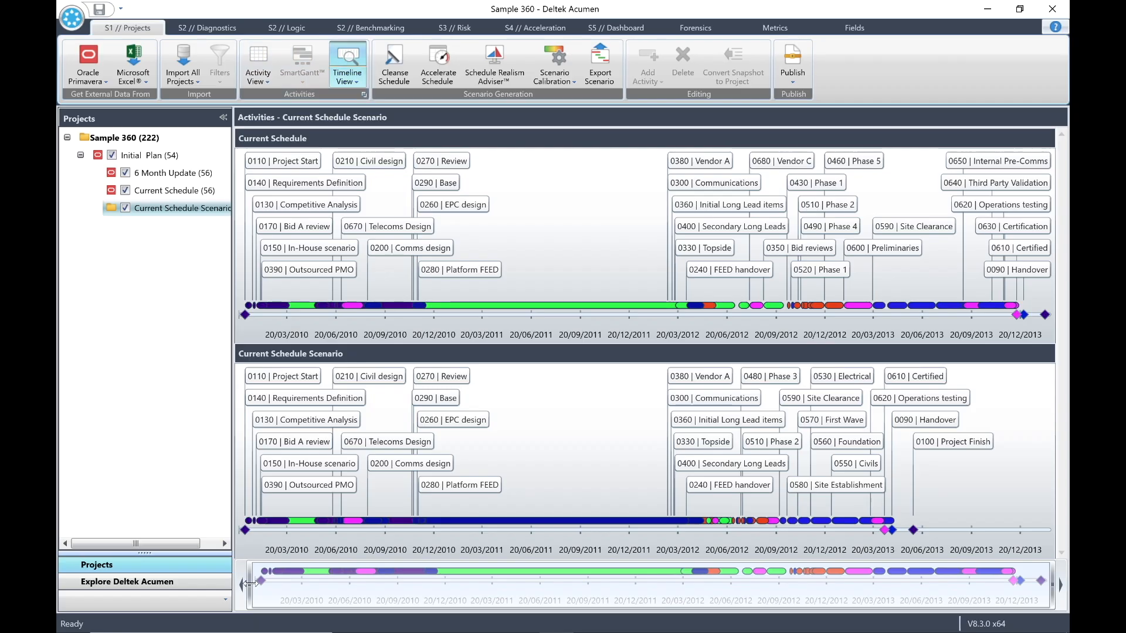
Step: Compare the Project Finish milestones of Current Schedule and its scenario over the timeline's final stretch
{"action": "left_click_drag", "start_coordinate": [249, 585], "coordinate": [863, 582]}
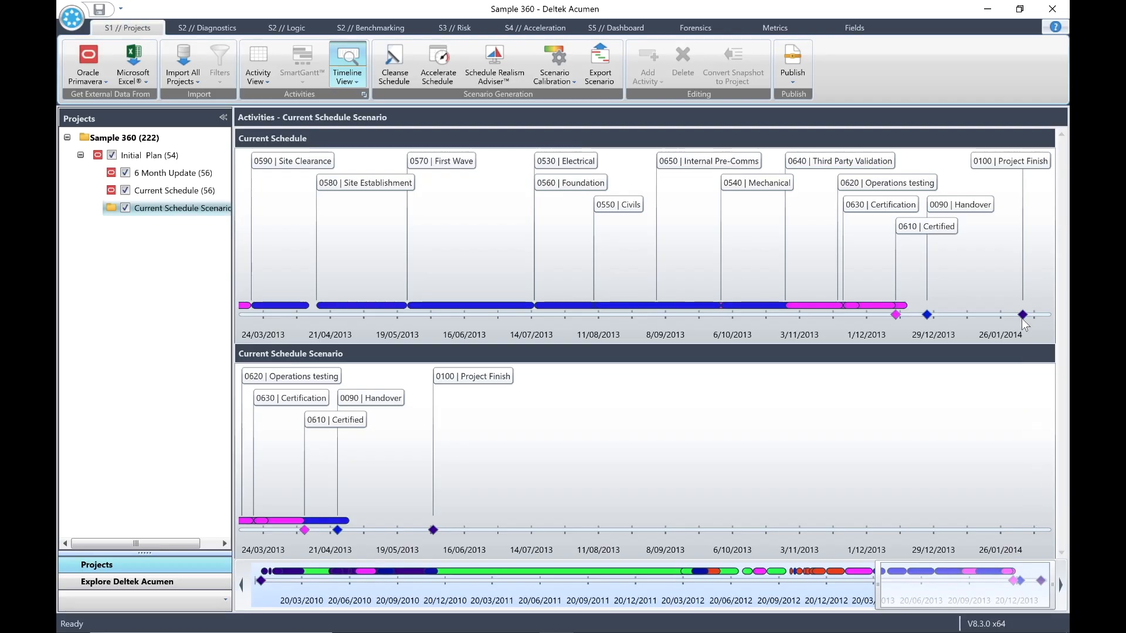
{"action": "mouse_move", "coordinate": [1023, 316]}
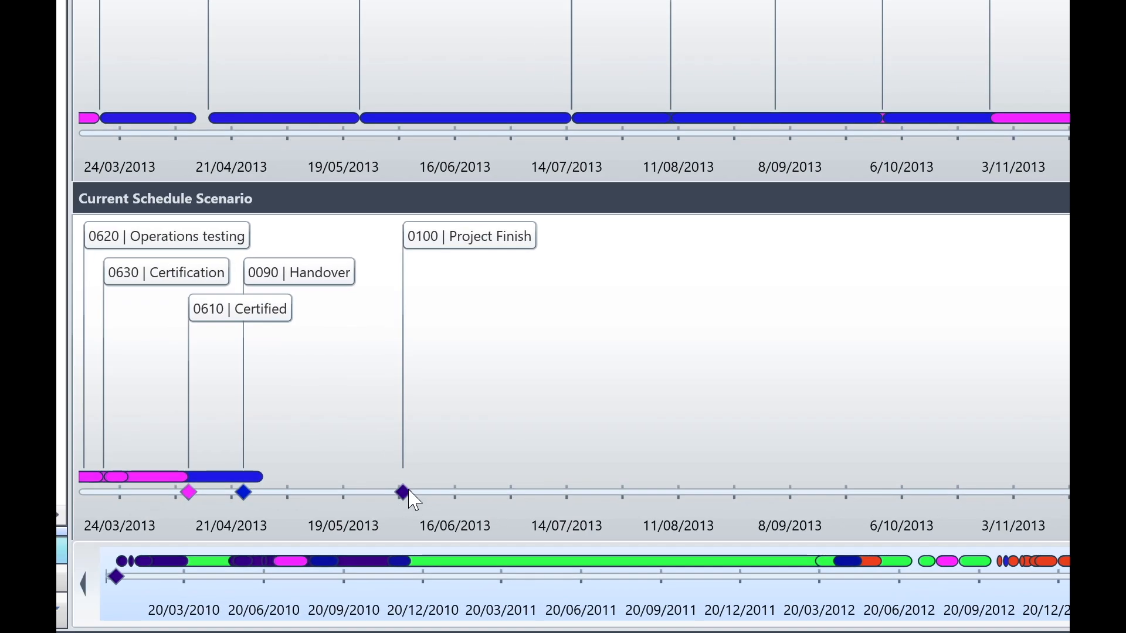
{"action": "mouse_move", "coordinate": [237, 601]}
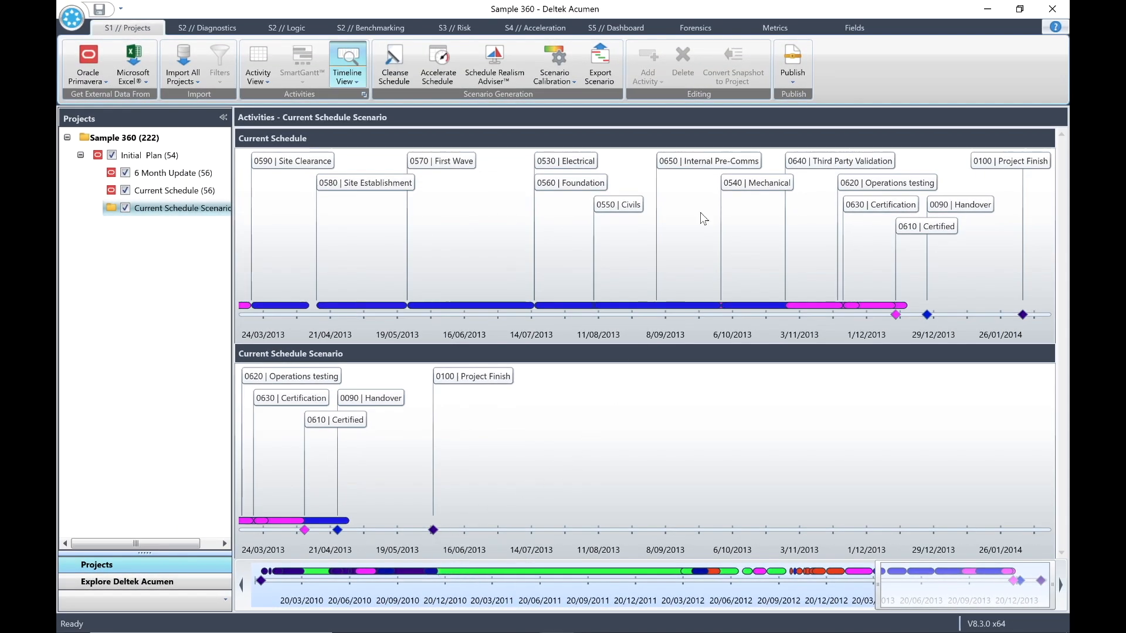
Step: Remove both existing forensic analyses, the Initial Plan comparison and the Current Schedule comparison
{"action": "left_click", "coordinate": [690, 28]}
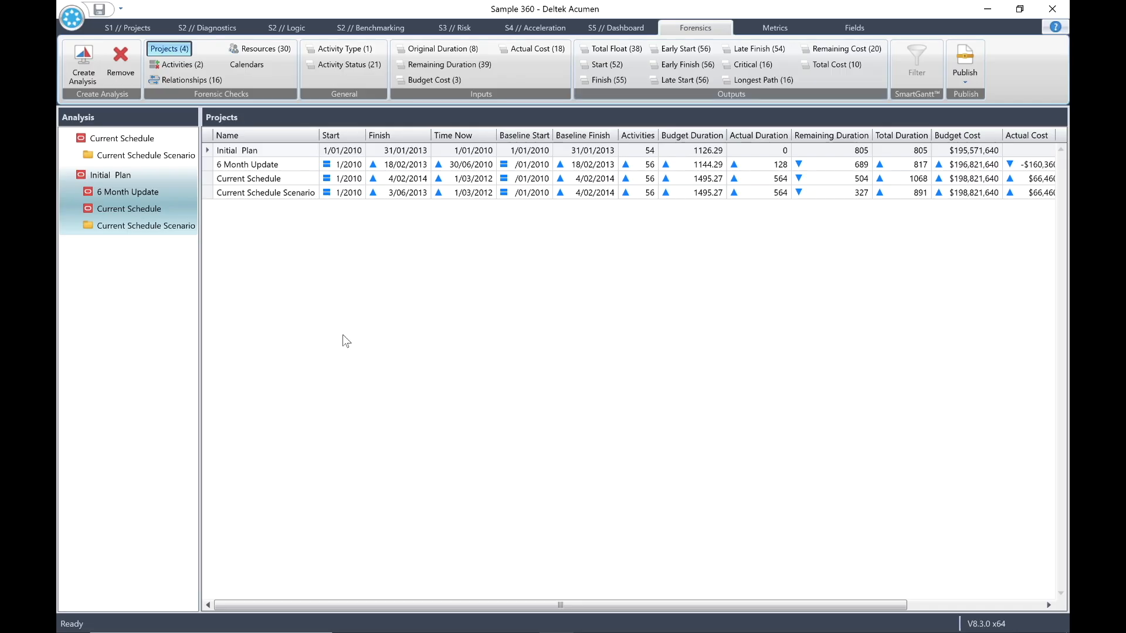
{"action": "left_click", "coordinate": [123, 56]}
{"action": "left_click", "coordinate": [122, 152]}
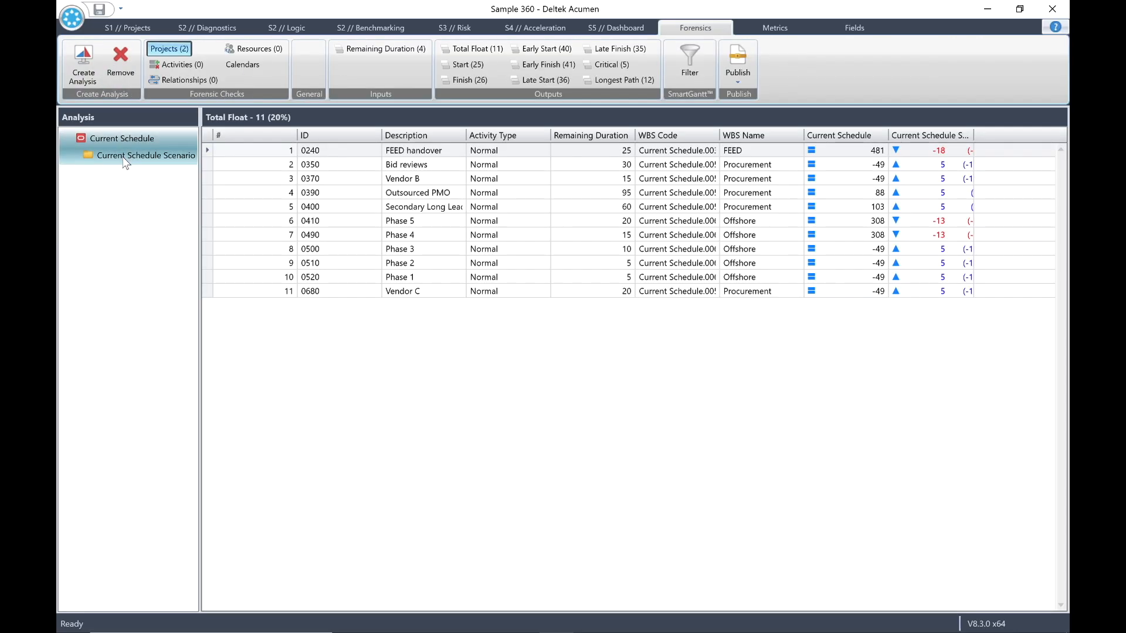
{"action": "left_click", "coordinate": [122, 58]}
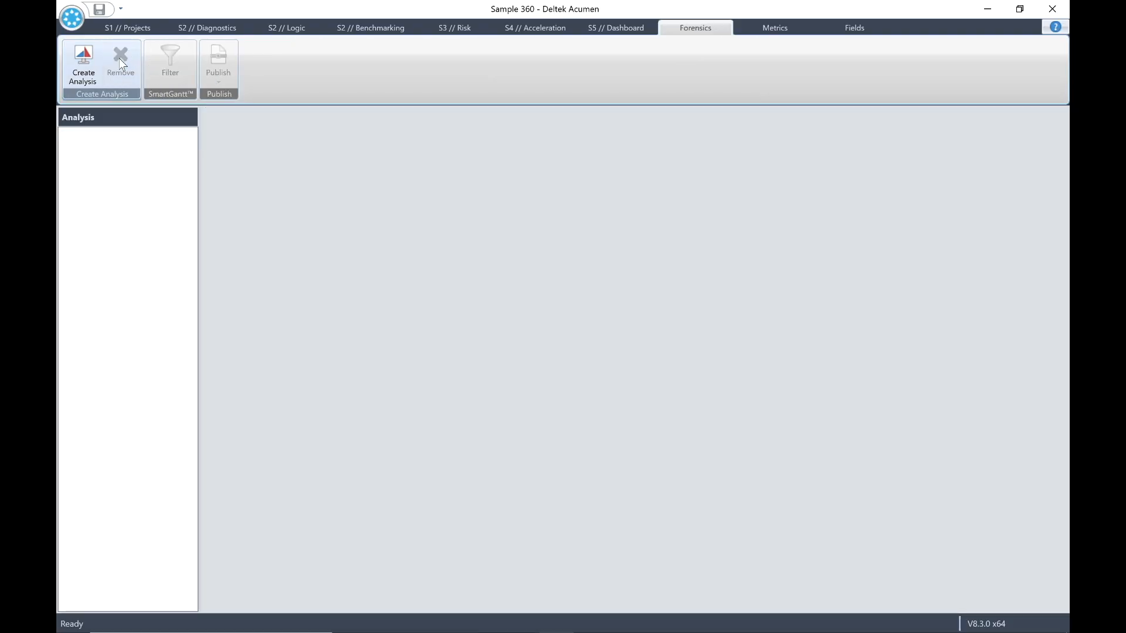
Step: Create a forensic analysis comparing Current Schedule Scenario against Current Schedule as the base, and show its Remaining Duration differences
{"action": "left_click", "coordinate": [84, 61]}
{"action": "left_click", "coordinate": [423, 251]}
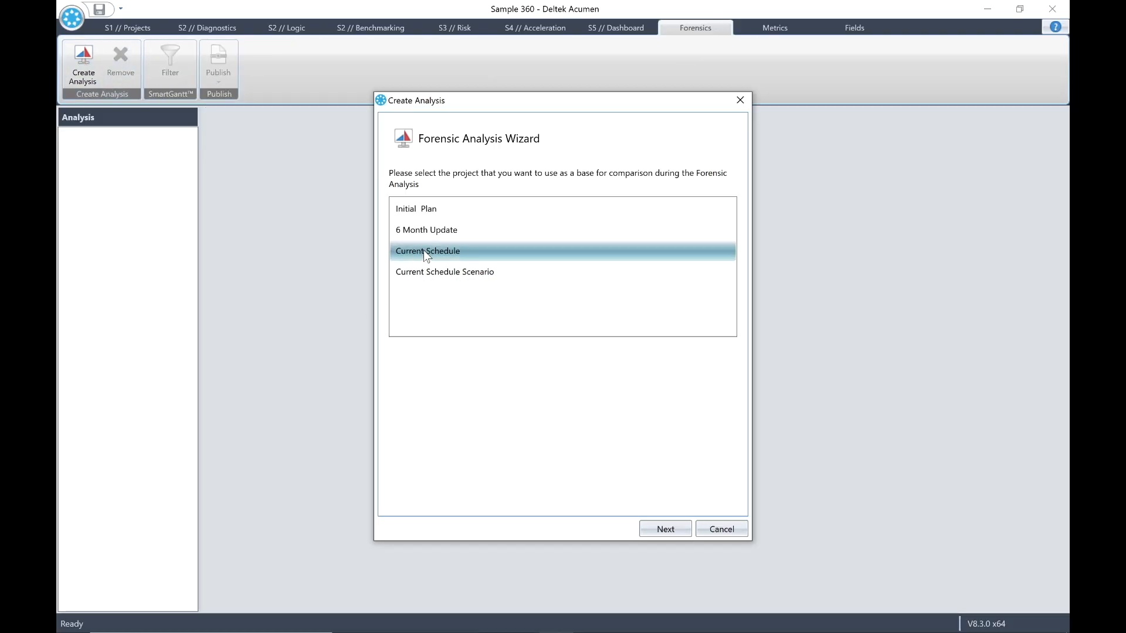
{"action": "left_click", "coordinate": [669, 529]}
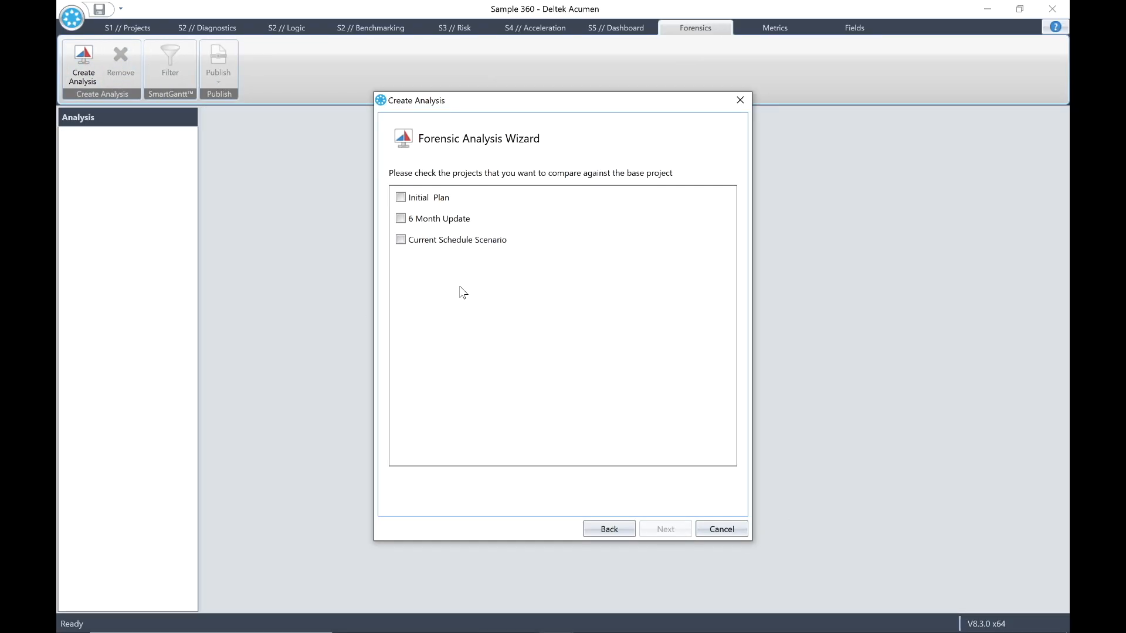
{"action": "left_click", "coordinate": [400, 239]}
{"action": "left_click", "coordinate": [669, 529]}
{"action": "left_click", "coordinate": [668, 528]}
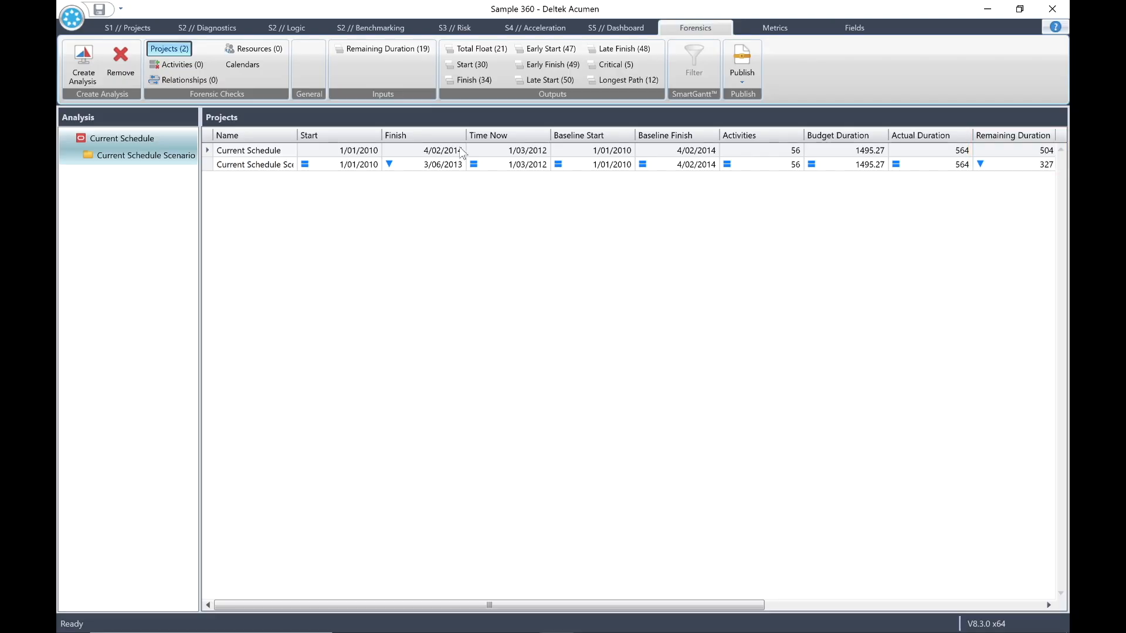
{"action": "left_click", "coordinate": [381, 45]}
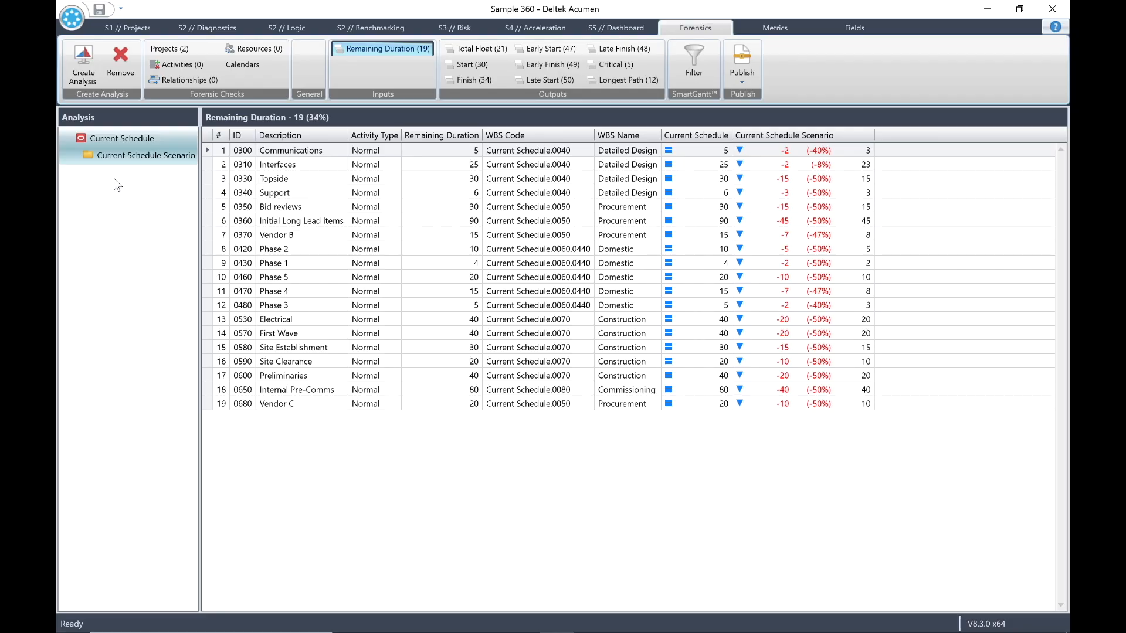
Step: Calculate the Schedule Quality diagnostics for all projects and examine the Critical metric for Current Schedule Scenario
{"action": "left_click", "coordinate": [203, 22]}
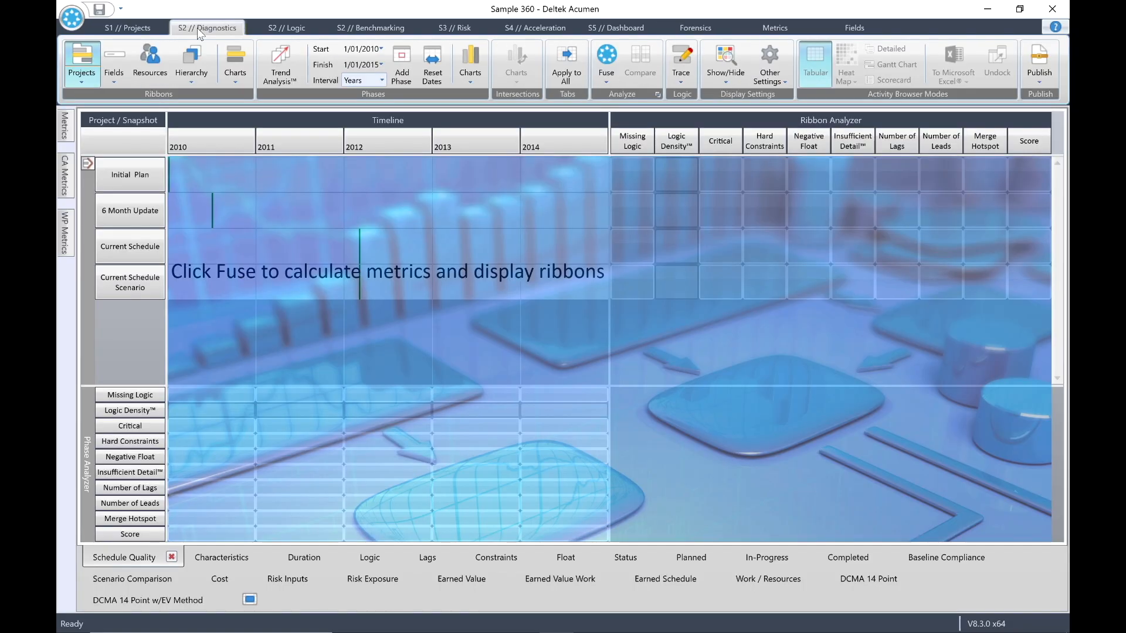
{"action": "left_click", "coordinate": [606, 54]}
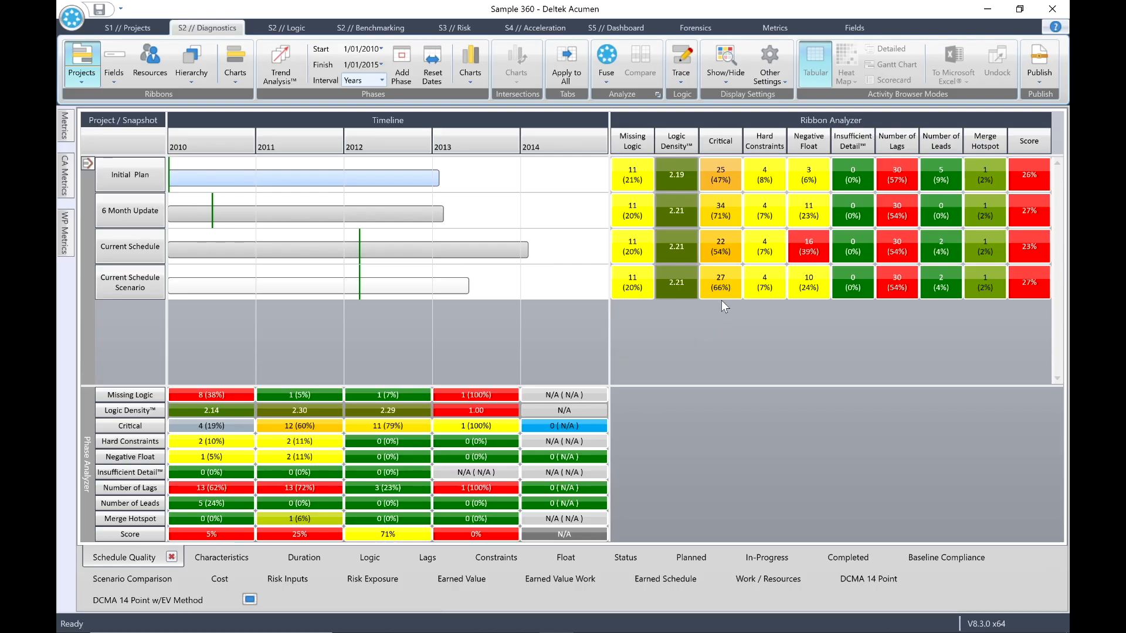
{"action": "mouse_move", "coordinate": [731, 283]}
{"action": "left_click", "coordinate": [88, 164]}
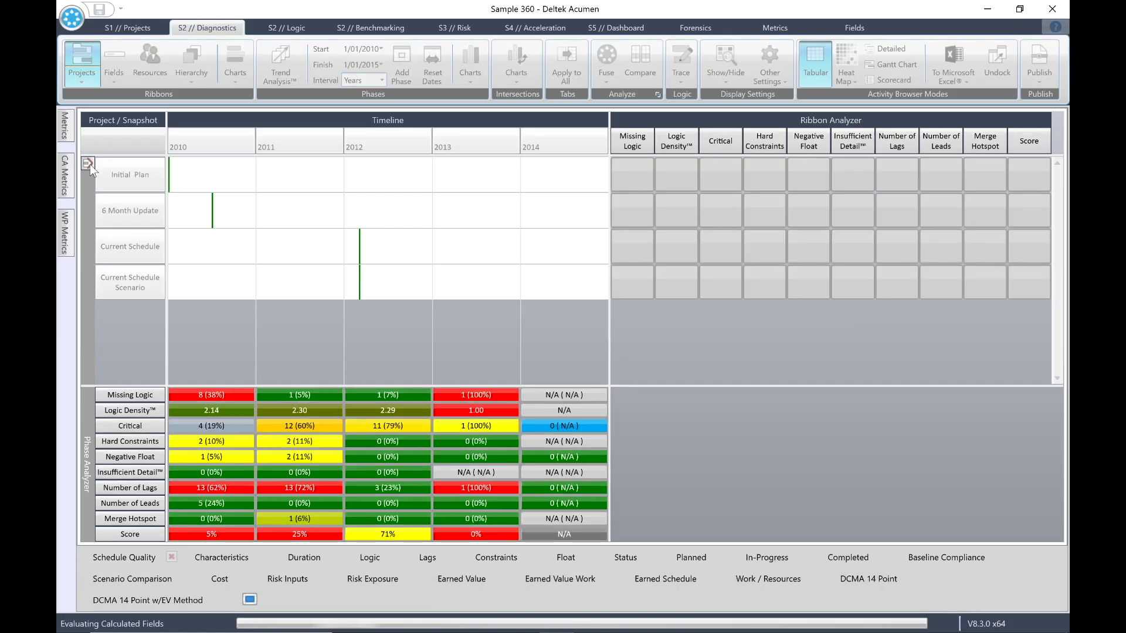
{"action": "left_click", "coordinate": [82, 51]}
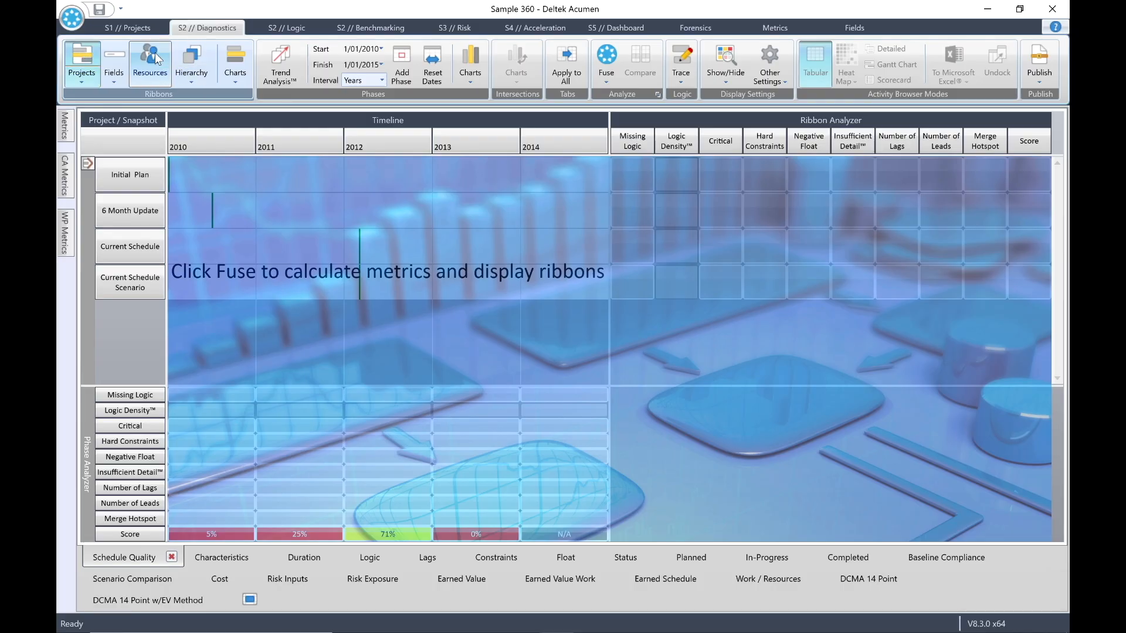
Step: Delete Current Schedule Scenario from the projects in the Sample 360 workbook
{"action": "left_click", "coordinate": [125, 26]}
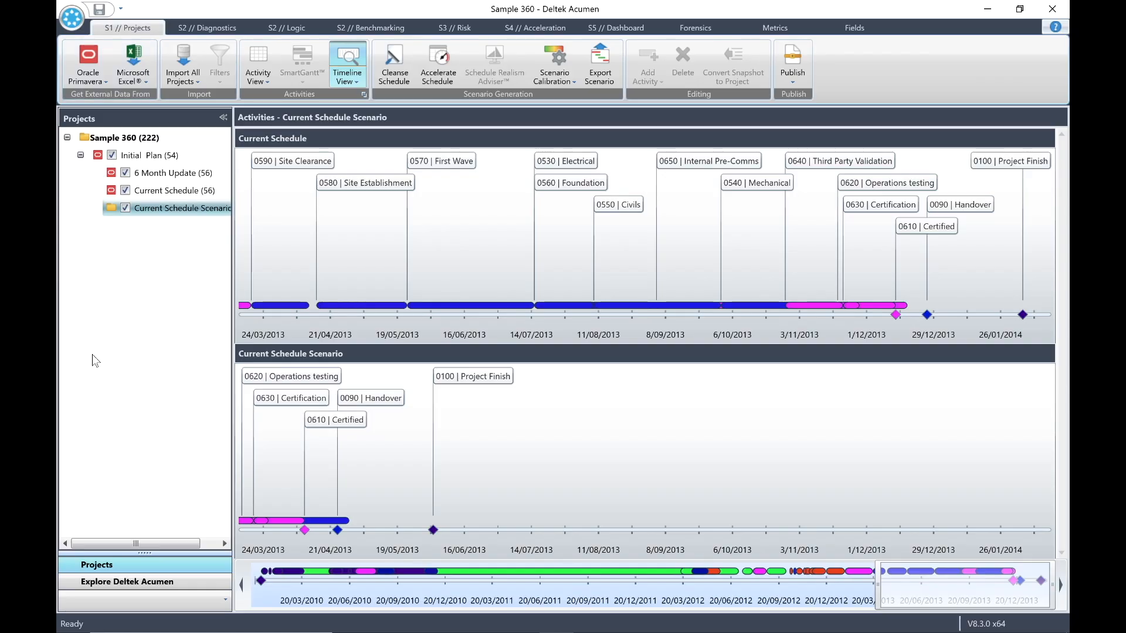
{"action": "right_click", "coordinate": [181, 209]}
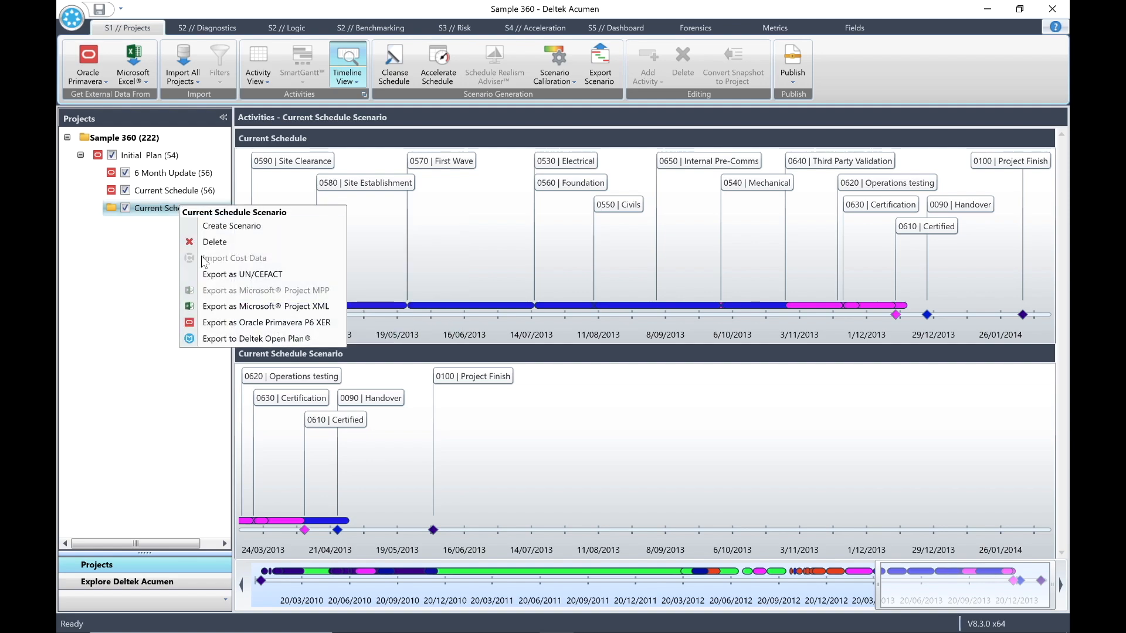
{"action": "left_click", "coordinate": [204, 242]}
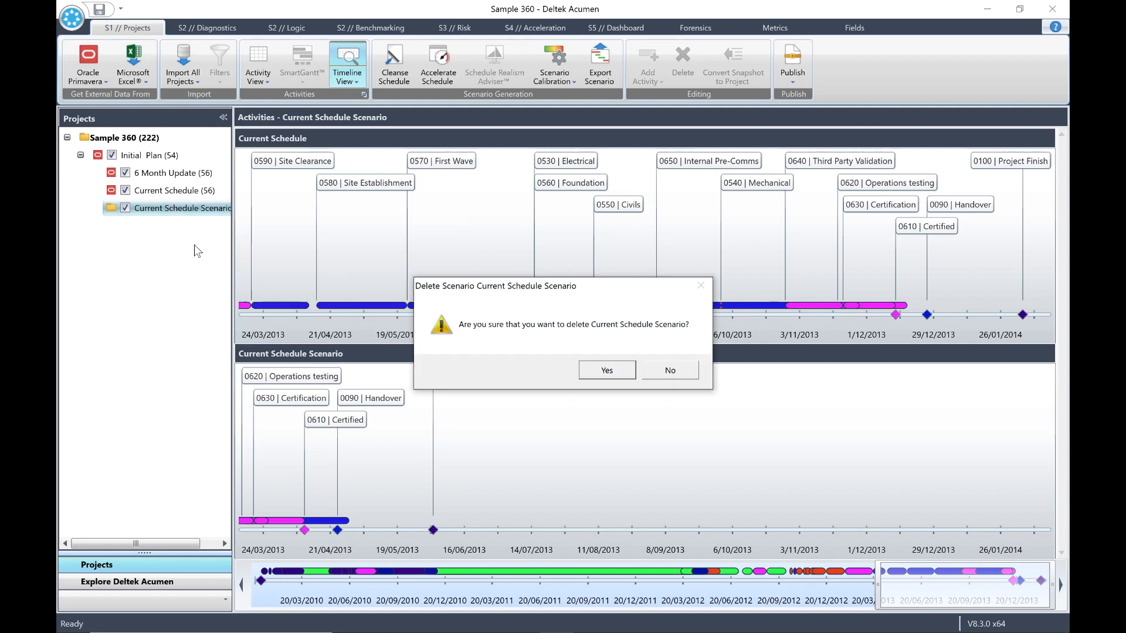
{"action": "left_click", "coordinate": [606, 369]}
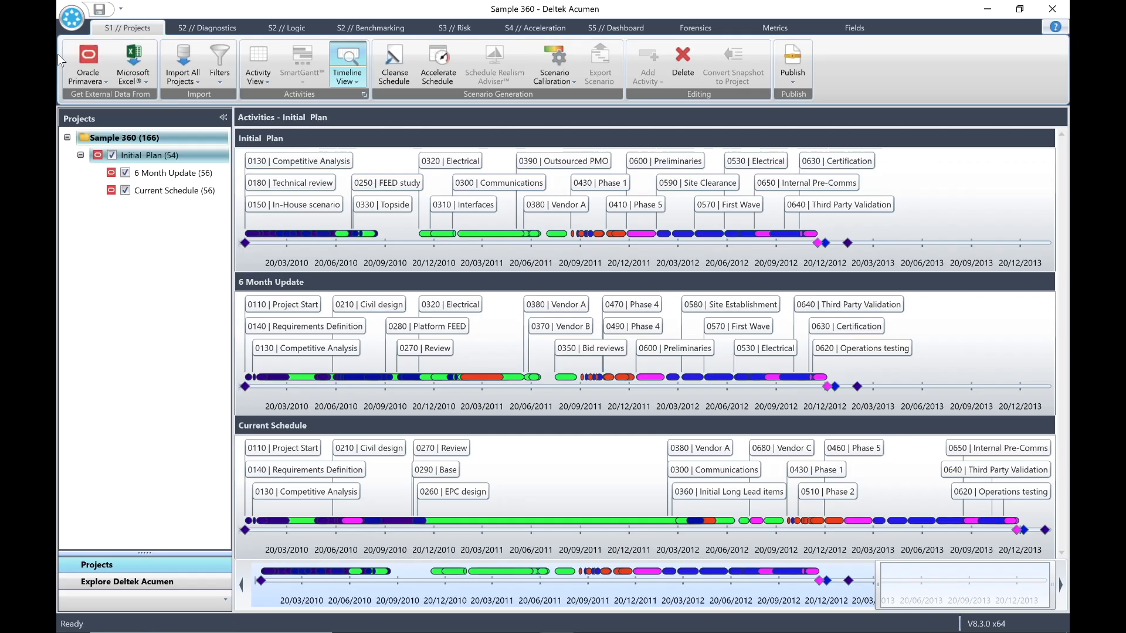
Step: Close the Sample 360 workbook without saving the changes
{"action": "left_click", "coordinate": [72, 19]}
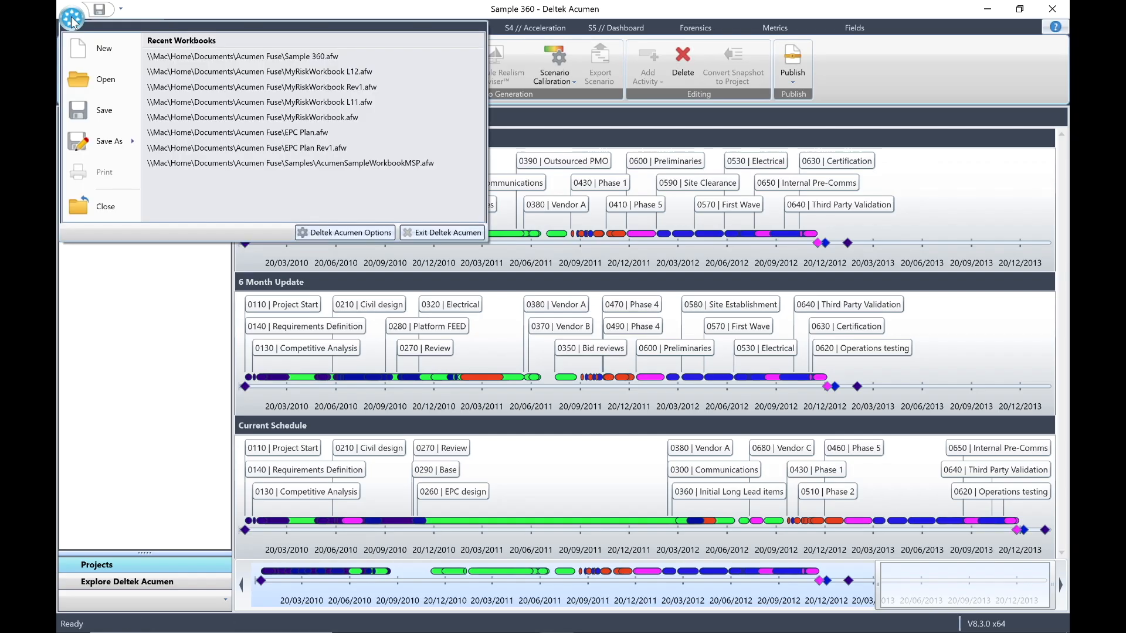
{"action": "left_click", "coordinate": [103, 206]}
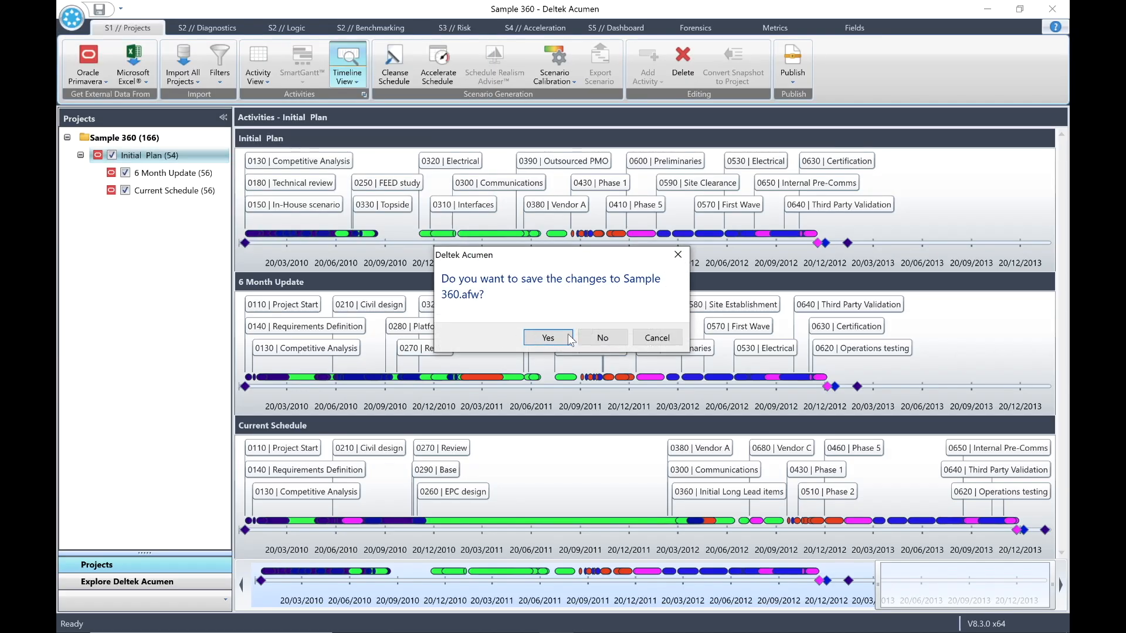
{"action": "left_click", "coordinate": [603, 338]}
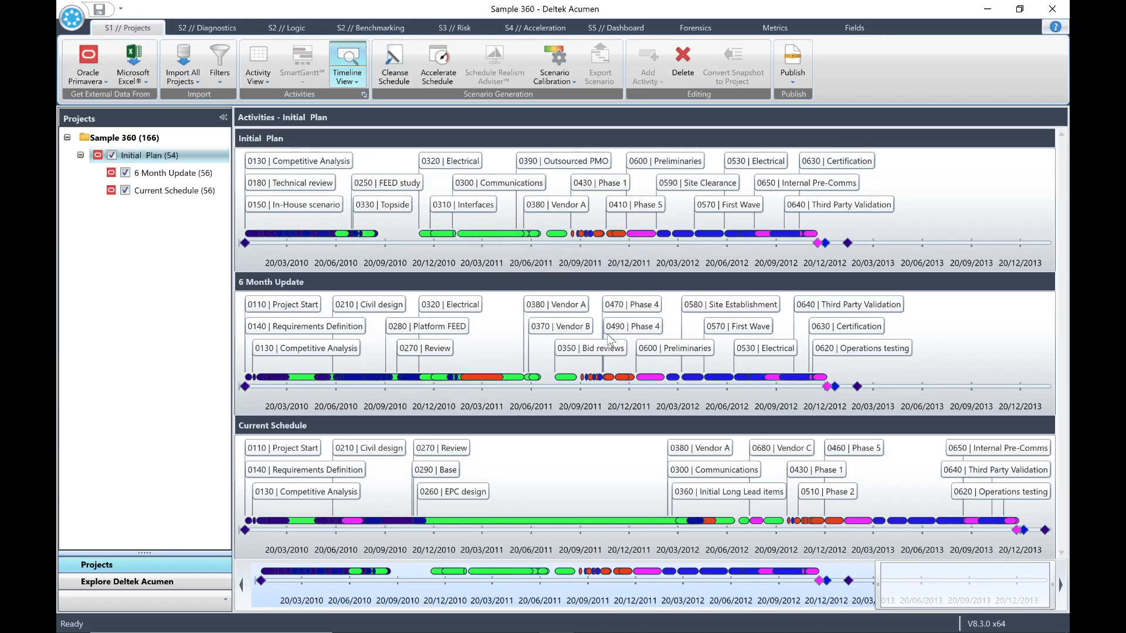